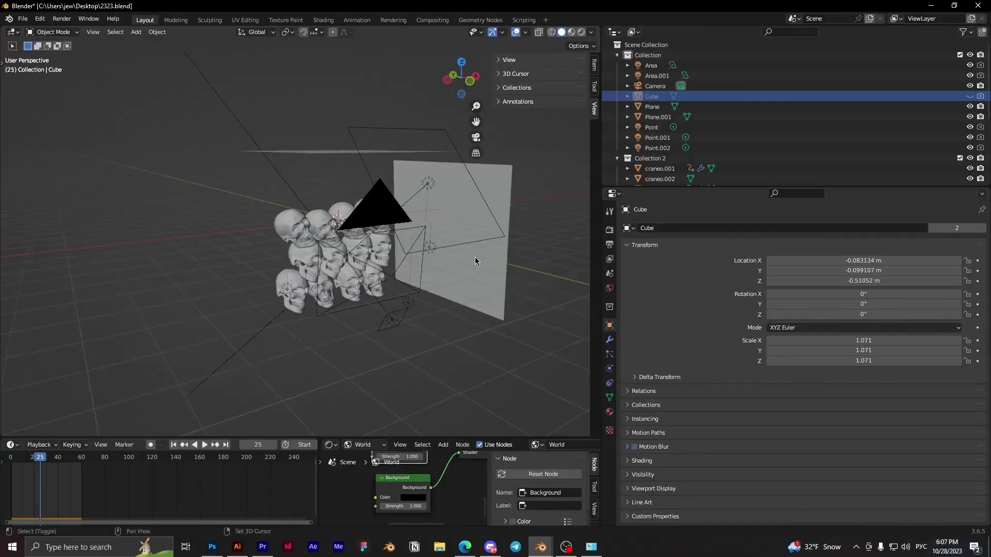
Play back the existing skull animation, then stop it.
key(shift+space)
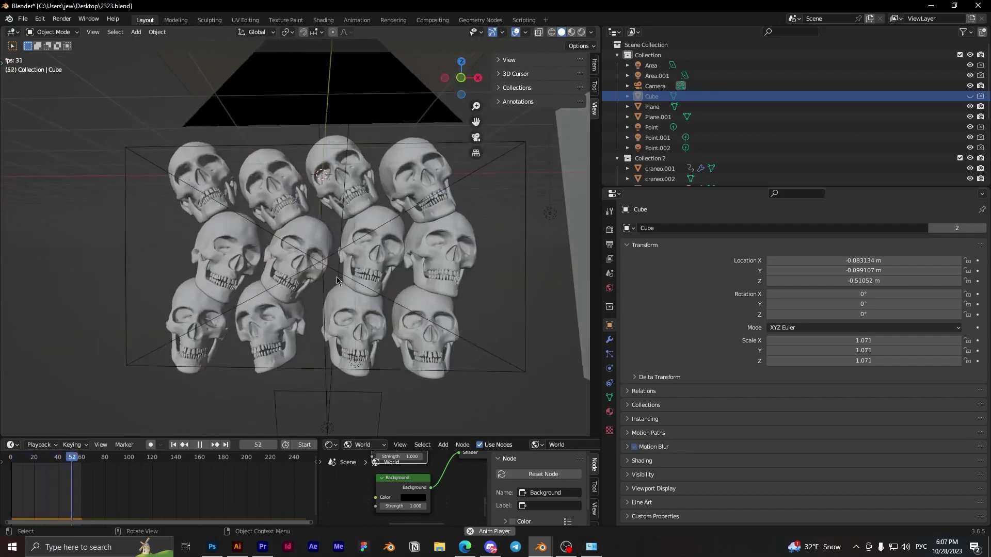
key(shift+space)
middle_drag(329, 269, 317, 219)
Add a cube mesh and move it along X to about -9.32 m, clear of the existing scene.
key(shift+a)
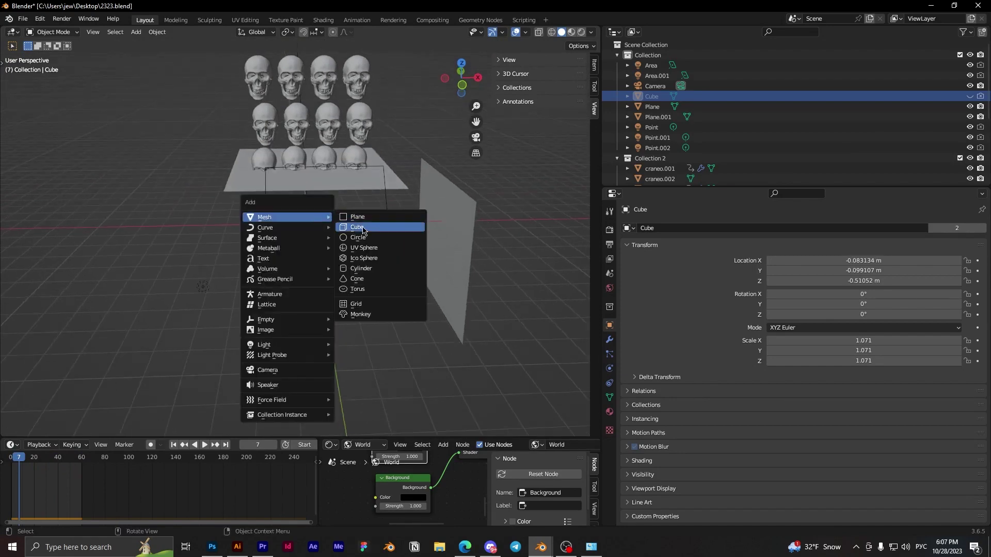
click(363, 227)
key(g)
key(x)
click(187, 251)
shift+middle_drag(187, 251, 326, 297)
scroll(294, 313, up, 3)
Unhide the original box and scale the new cube to about 1.887 on X, 0.715 on Y and 2.4 on Z.
key(alt+h)
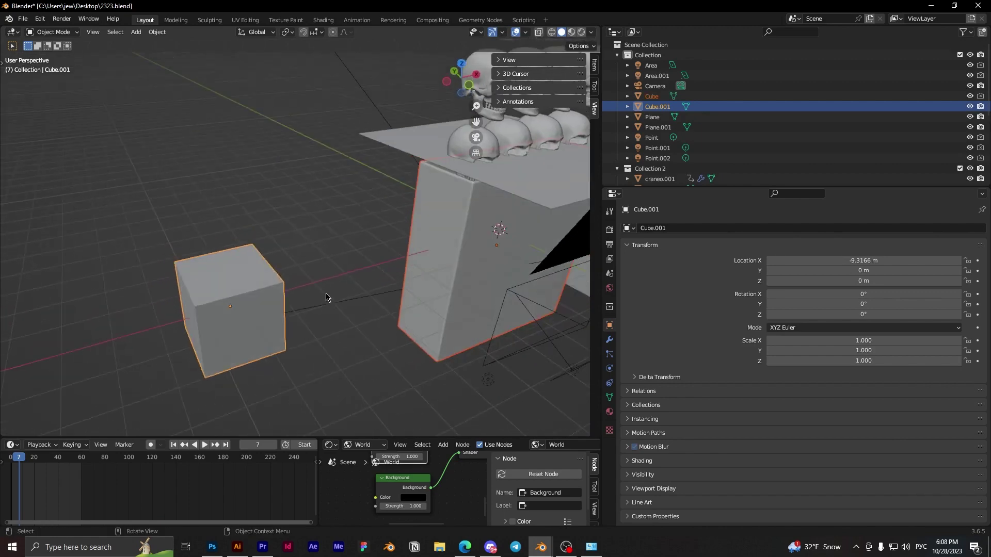
middle_drag(461, 245, 371, 258)
key(s)
key(y)
click(223, 289)
key(s)
key(x)
click(431, 283)
key(s)
key(z)
click(411, 299)
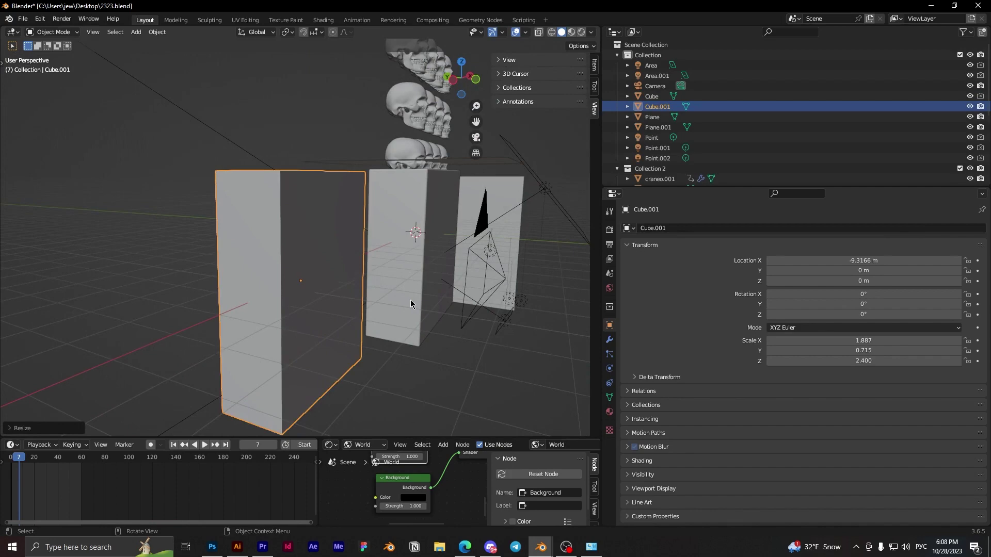
Delete the top face of the new box in Edit Mode and return to Object Mode.
middle_drag(411, 299, 373, 282)
key(Tab)
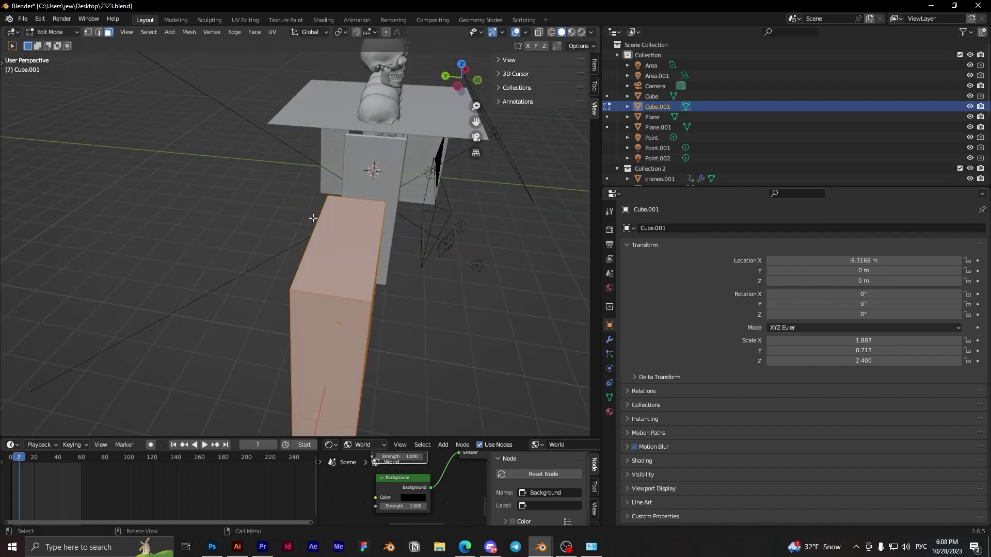
click(343, 239)
key(x)
click(331, 255)
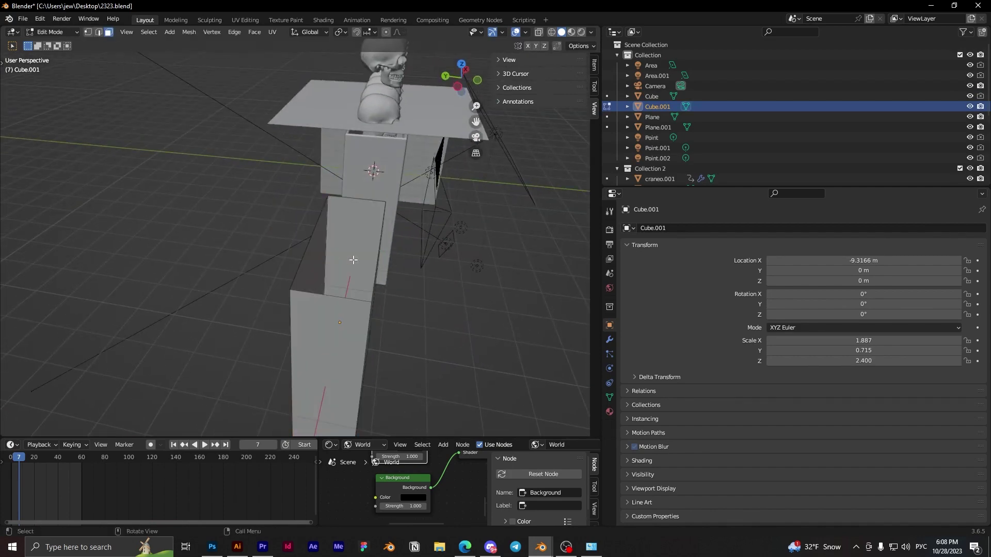
key(Tab)
Apply the open box's scale.
mouse_move(330, 254)
middle_down()
mouse_move(316, 271)
mouse_move(326, 267)
middle_up()
key(ctrl+a)
click(297, 292)
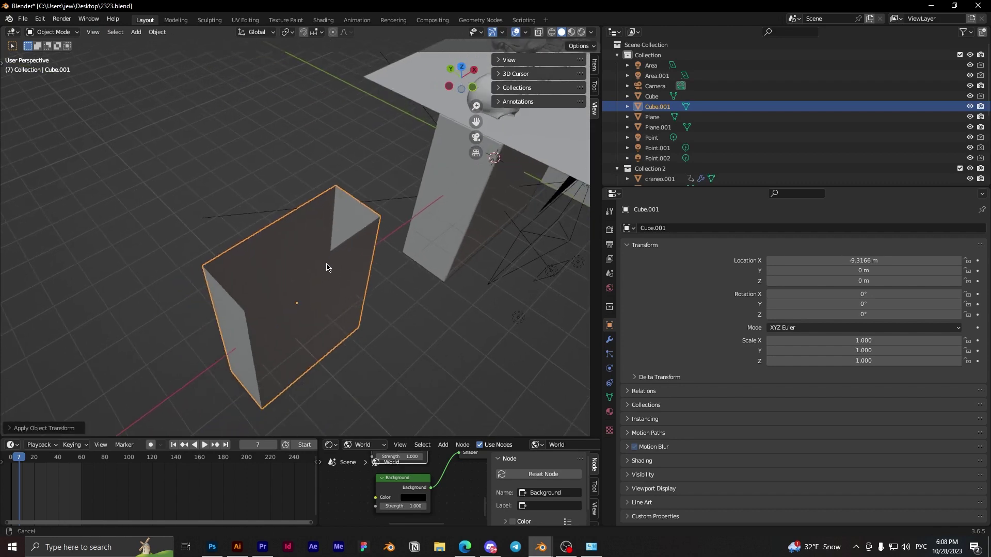
Add a Solidify modifier with 0.12 m thickness to the open box and apply it.
click(610, 339)
click(686, 231)
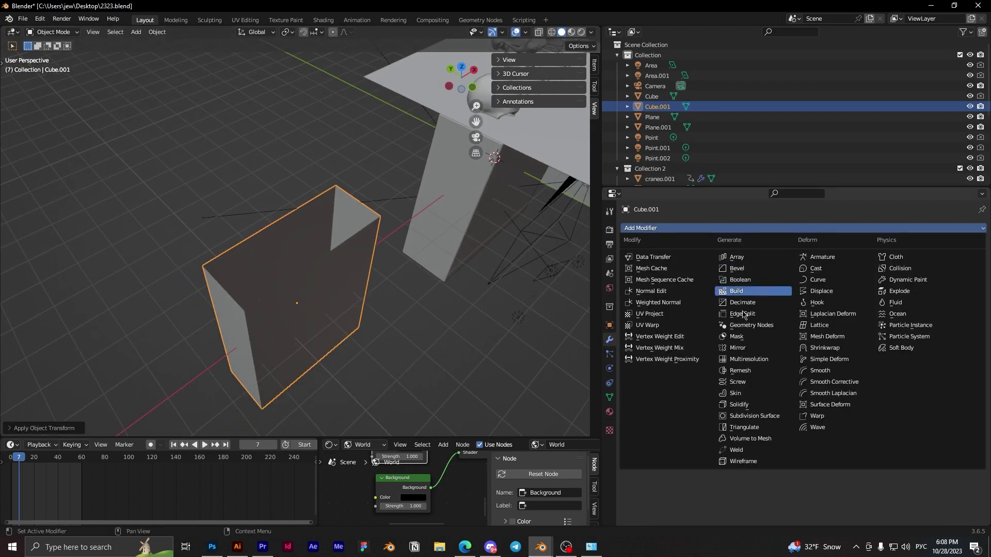
click(749, 405)
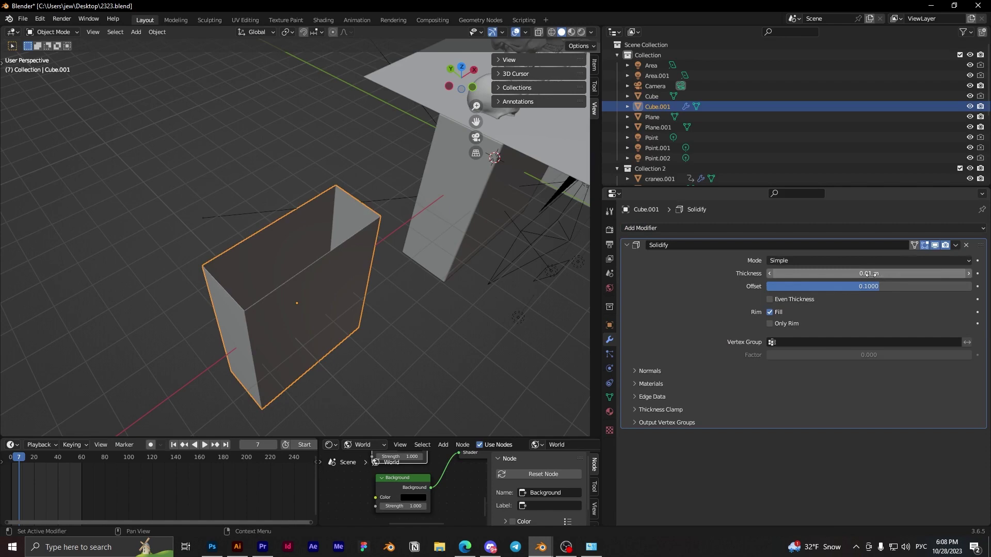
drag(879, 274, 918, 274)
middle_drag(578, 320, 392, 258)
drag(878, 273, 856, 273)
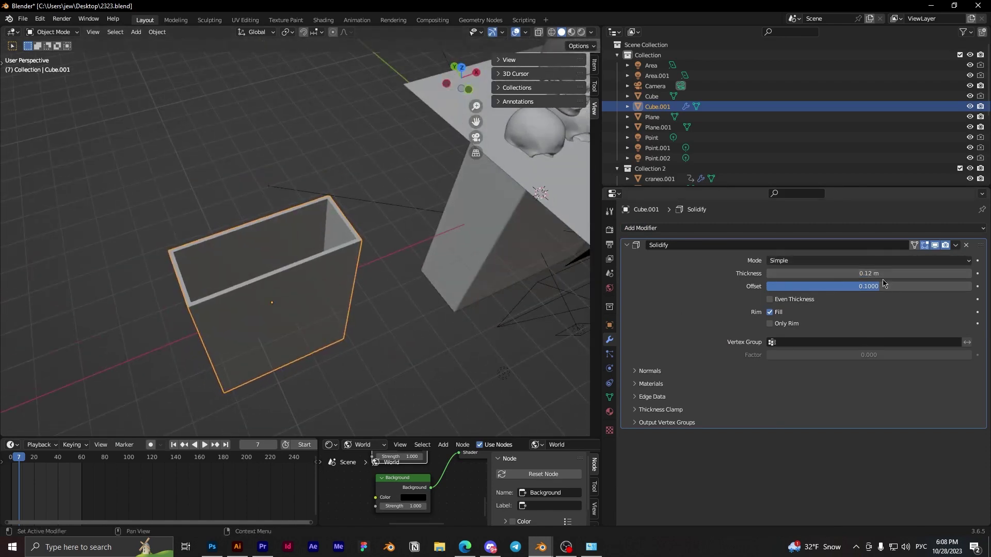
key(ctrl+a)
Add a Bevel modifier with a 0.1 m amount and 50 segments to the box and apply it.
click(722, 231)
click(740, 279)
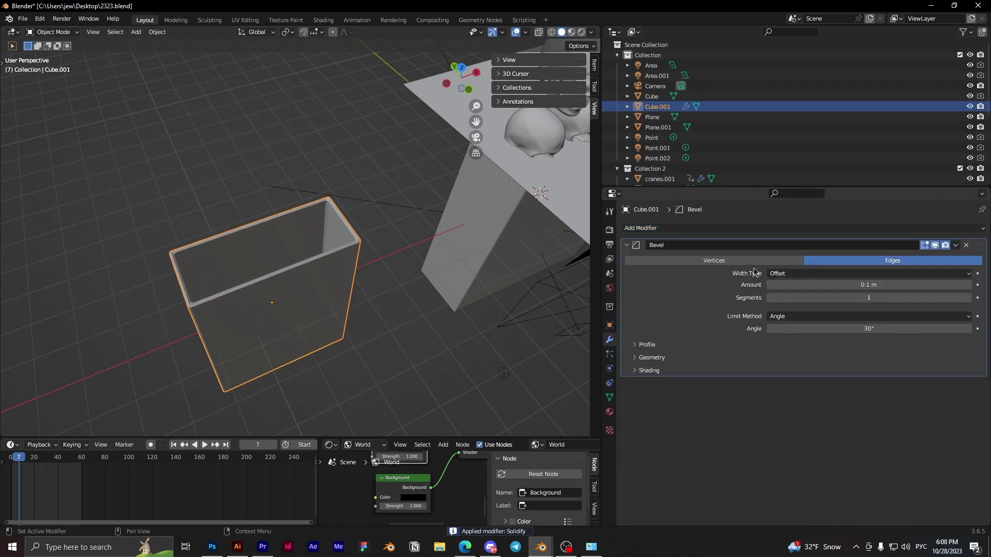
drag(859, 298, 888, 298)
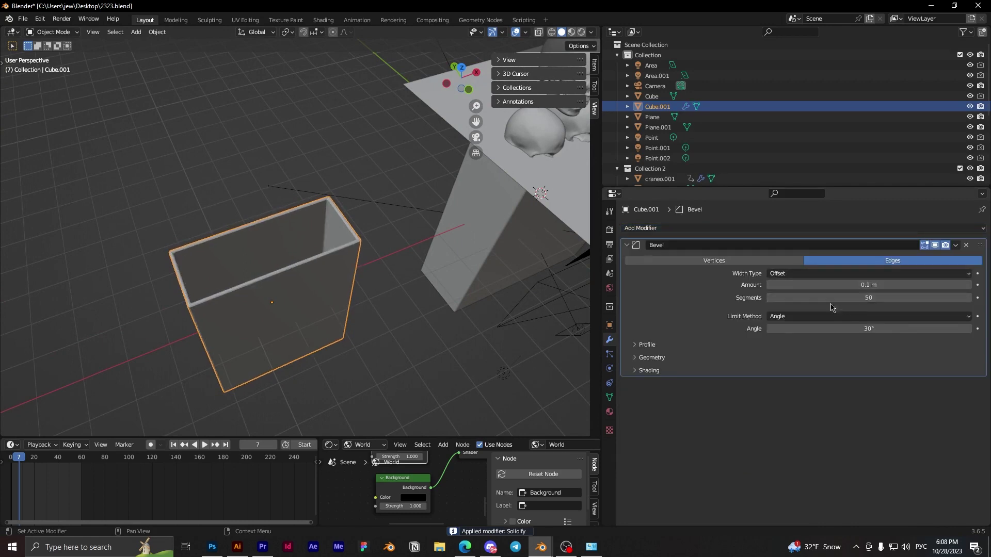
key(ctrl+a)
click(375, 212)
middle_drag(375, 212, 331, 226)
Import the skull model craneo.OBJ from the Desktop as a Wavefront OBJ.
click(376, 186)
click(393, 155)
middle_drag(394, 155, 361, 202)
click(23, 19)
mouse_move(90, 163)
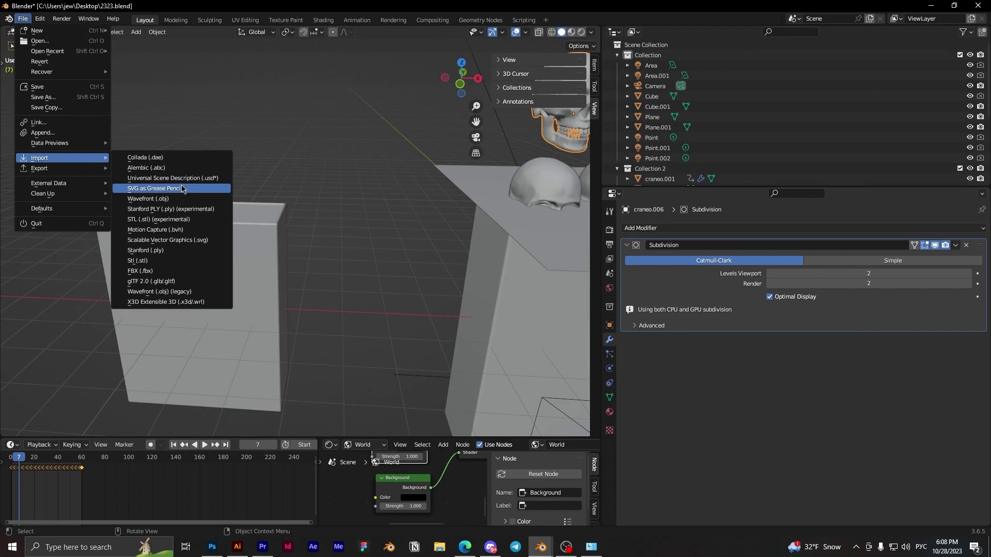
click(171, 202)
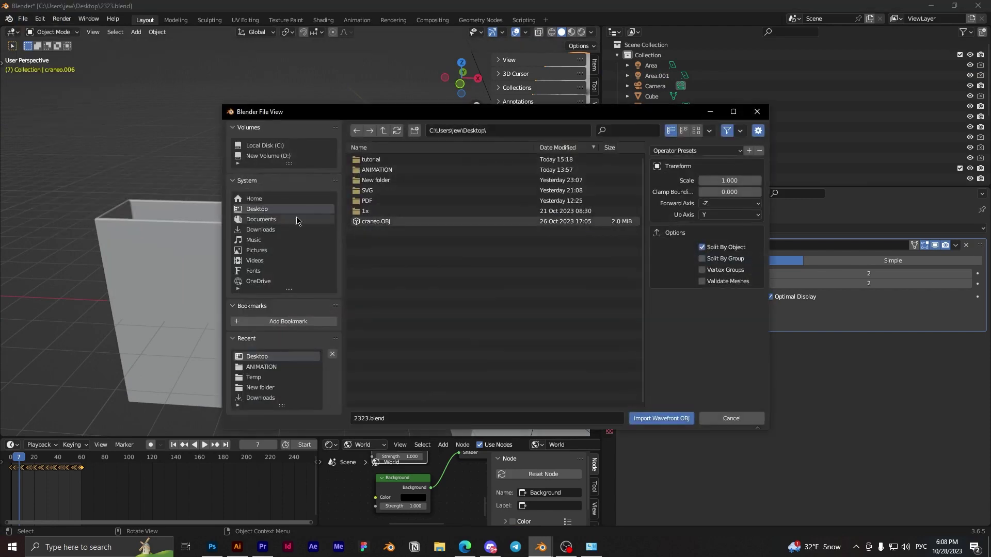
double_click(381, 222)
middle_drag(401, 230, 418, 261)
Move the imported skull along X to the new box and raise it along Z to the box's opening.
key(g)
key(x)
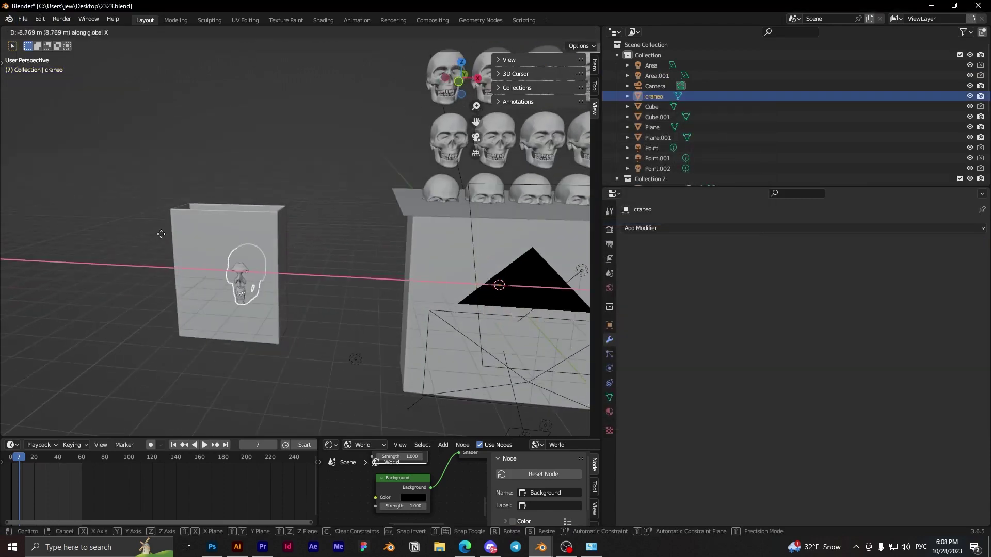
click(137, 237)
middle_drag(227, 269, 233, 291)
key(g)
key(z)
click(239, 204)
shift+middle_drag(232, 232, 340, 217)
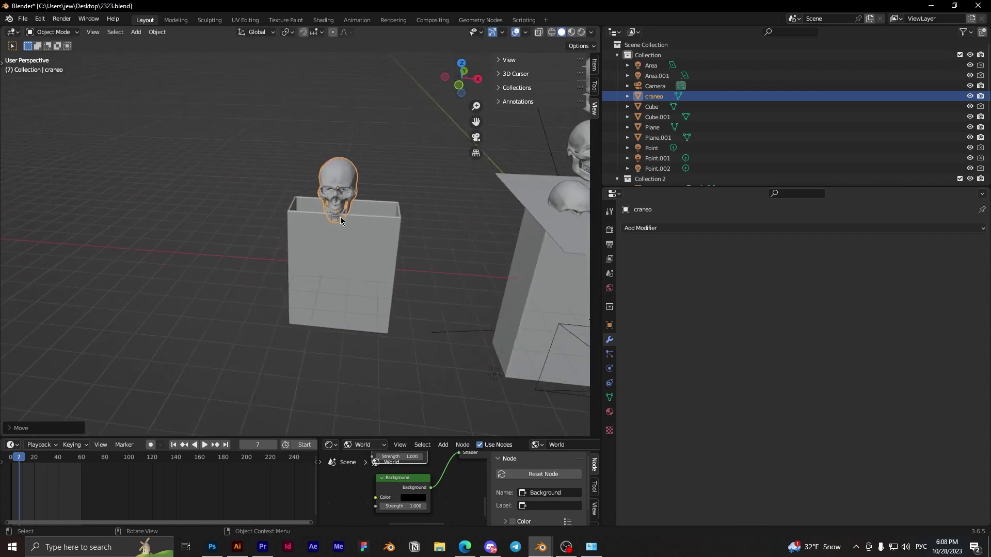
Scale the skull down and move it along X to the negative X end of the box.
scroll(447, 186, up, 4)
key(s)
middle_drag(447, 187, 372, 234)
click(420, 158)
key(g)
key(x)
click(354, 267)
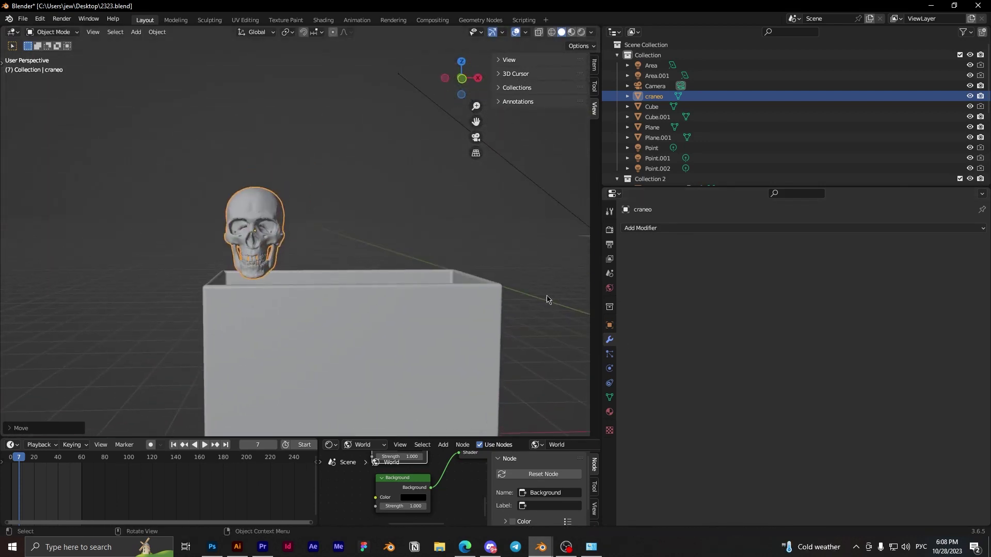
Add a Decimate modifier with a 0.1450 collapse ratio to the skull and apply it.
click(681, 229)
click(754, 305)
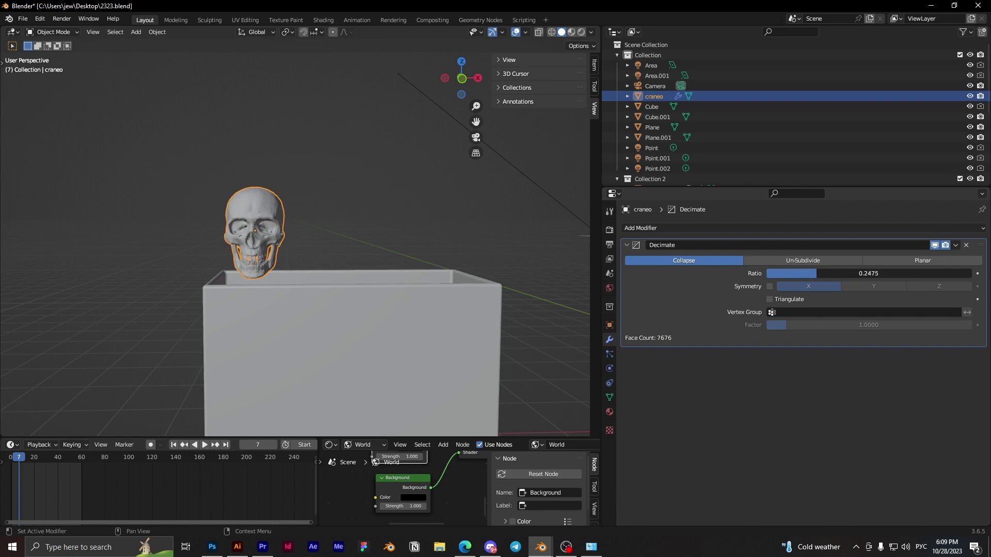
mouse_move(497, 261)
middle_down()
mouse_move(531, 261)
mouse_move(499, 259)
middle_up()
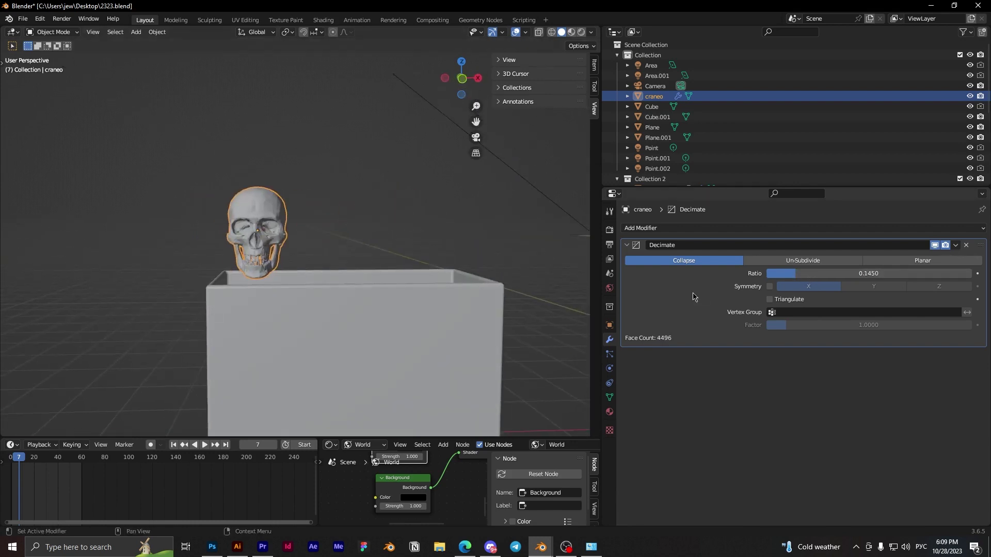
key(ctrl+a)
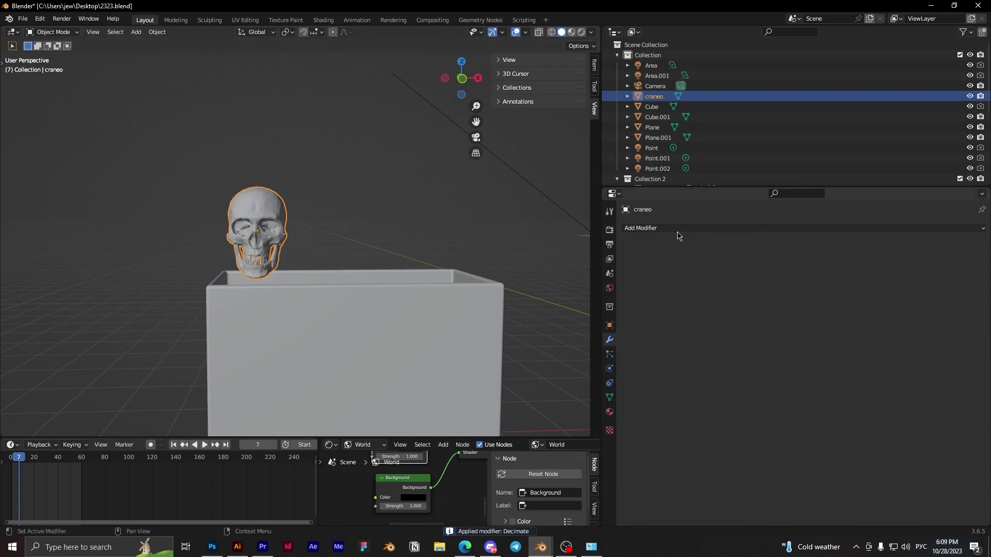
Array the skull into a row of 4 with a relative X offset of 1.2 and apply the modifier.
click(677, 231)
click(732, 258)
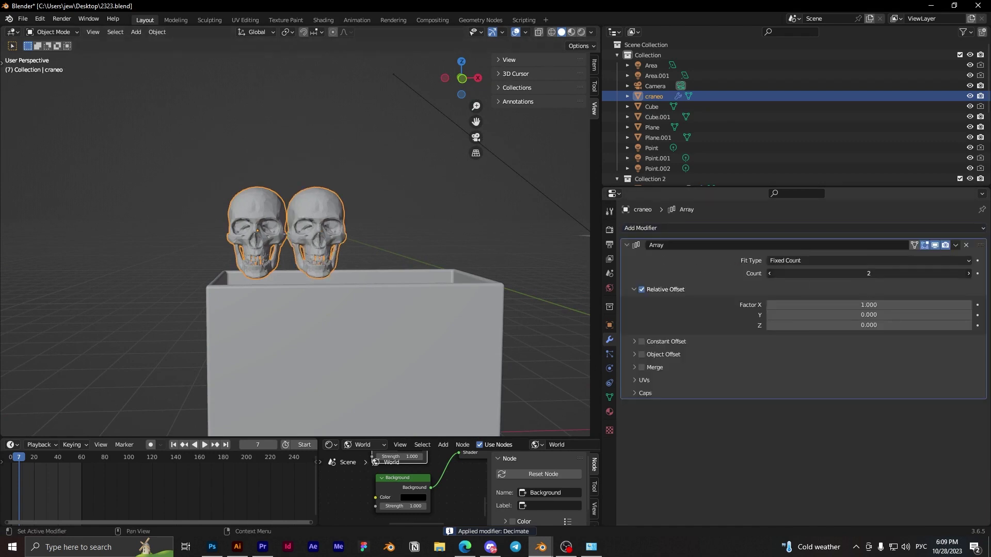
drag(868, 273, 884, 304)
middle_drag(503, 289, 456, 281)
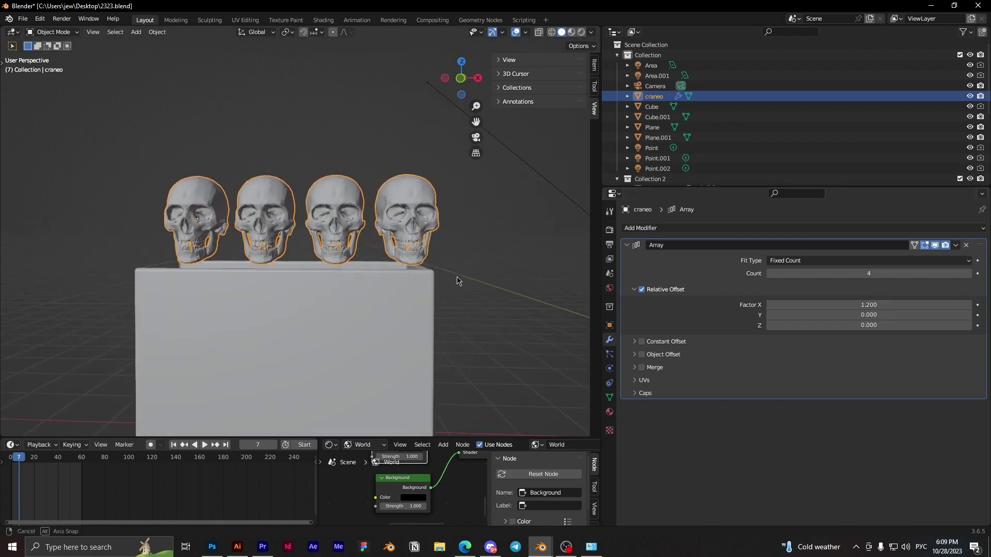
key(ctrl+a)
Array the skull row into 3 stacked rows with relative offsets of 0 on X and 1.1 on Y, and apply the modifier.
click(670, 230)
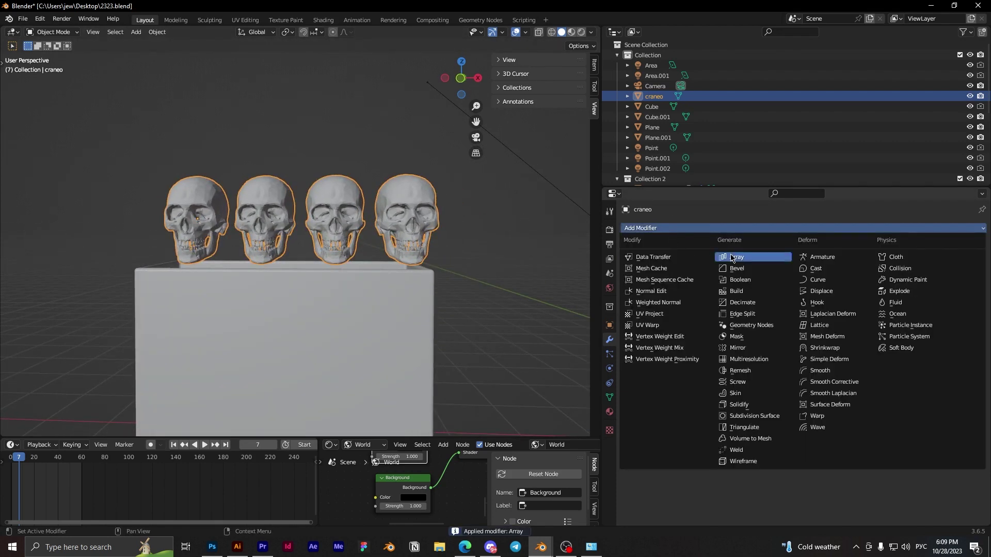
click(735, 258)
click(884, 305)
text(0)
key(Return)
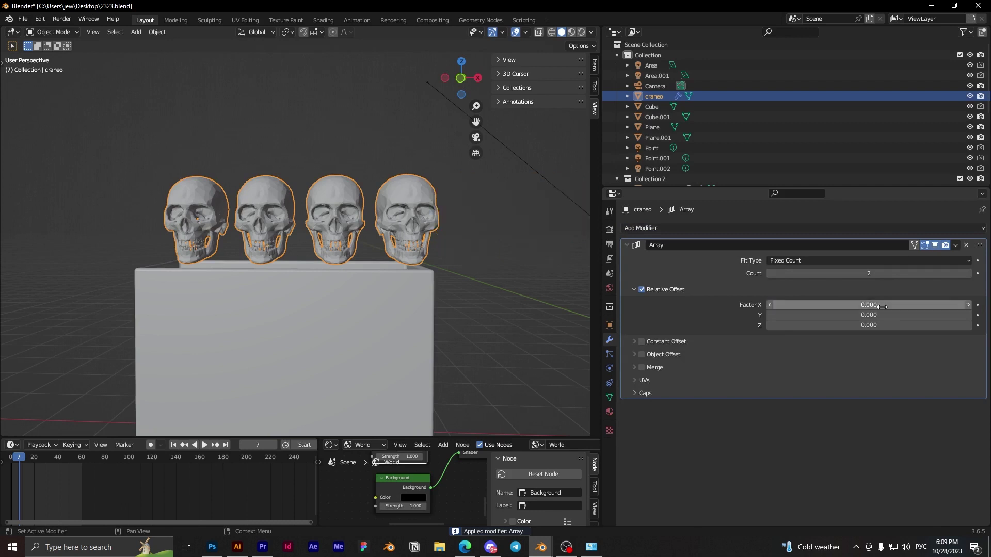
mouse_move(883, 314)
mouse_down()
mouse_move(946, 314)
mouse_move(895, 315)
mouse_up()
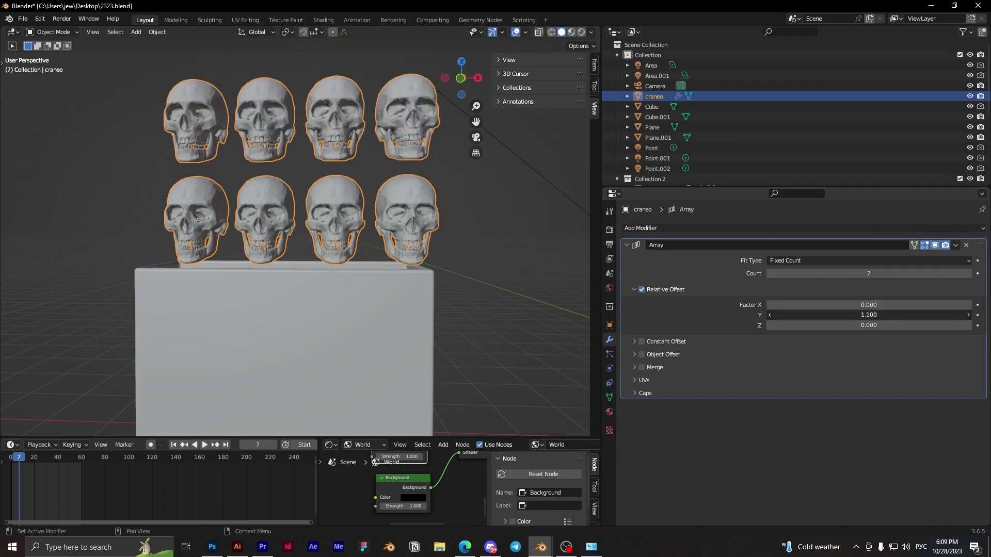
scroll(526, 269, down, 2)
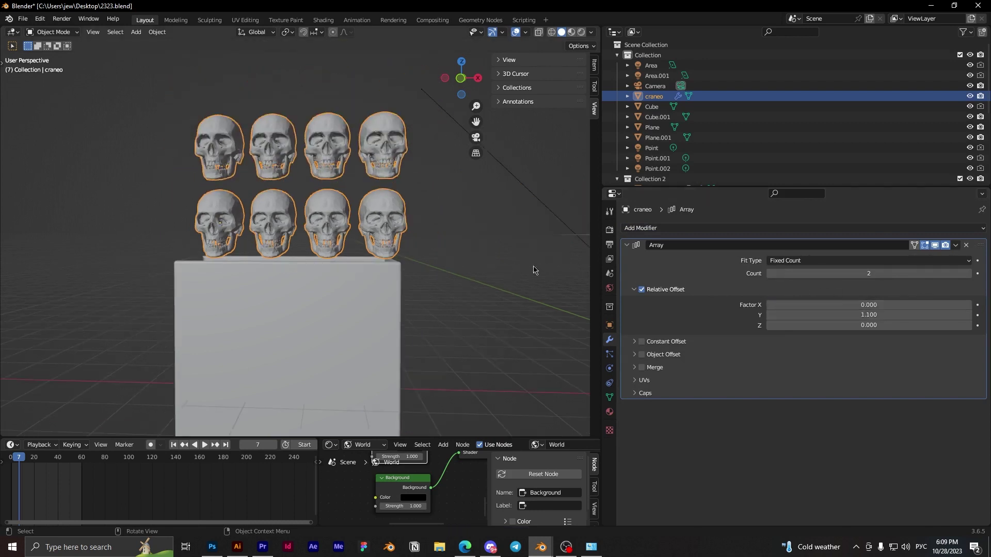
click(967, 275)
shift+middle_drag(438, 221, 429, 267)
key(ctrl+a)
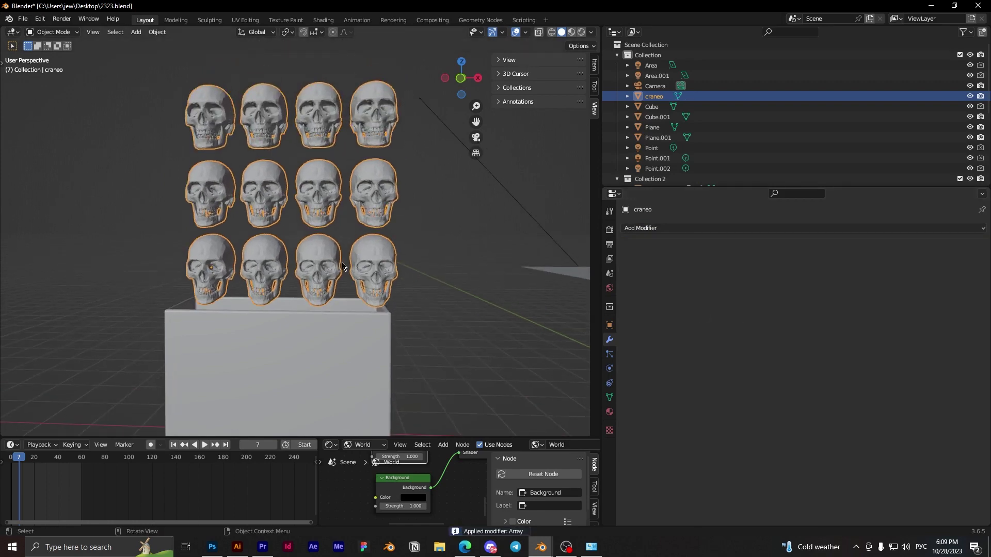
Select the open box and move it slightly down along Z beneath the skulls.
middle_drag(341, 267, 356, 274)
click(371, 333)
middle_drag(428, 334, 433, 349)
key(g)
key(z)
click(437, 354)
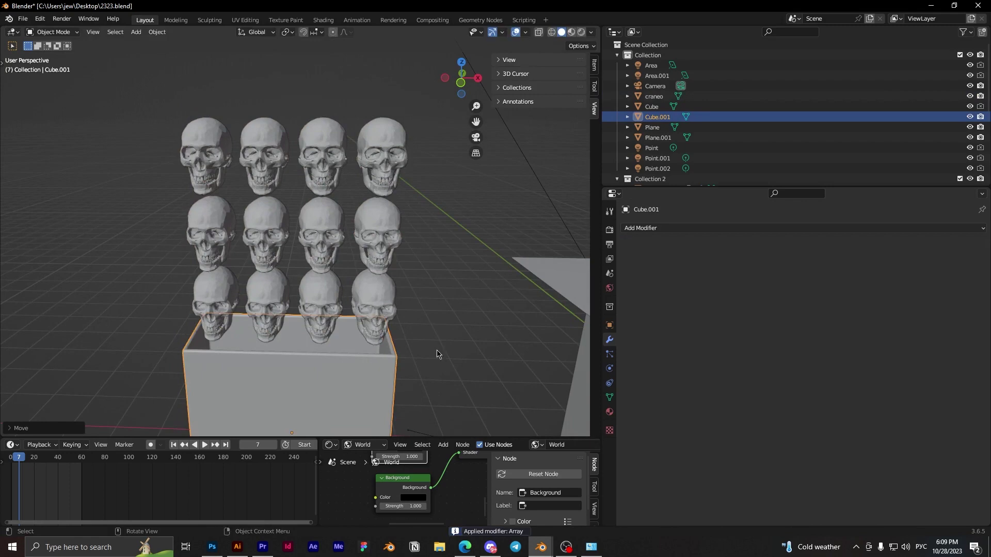
Enlarge the box slightly overall, adjusting its scale along Y and widening it along X to fit the skull rows.
key(s)
click(442, 351)
key(s)
key(y)
click(447, 349)
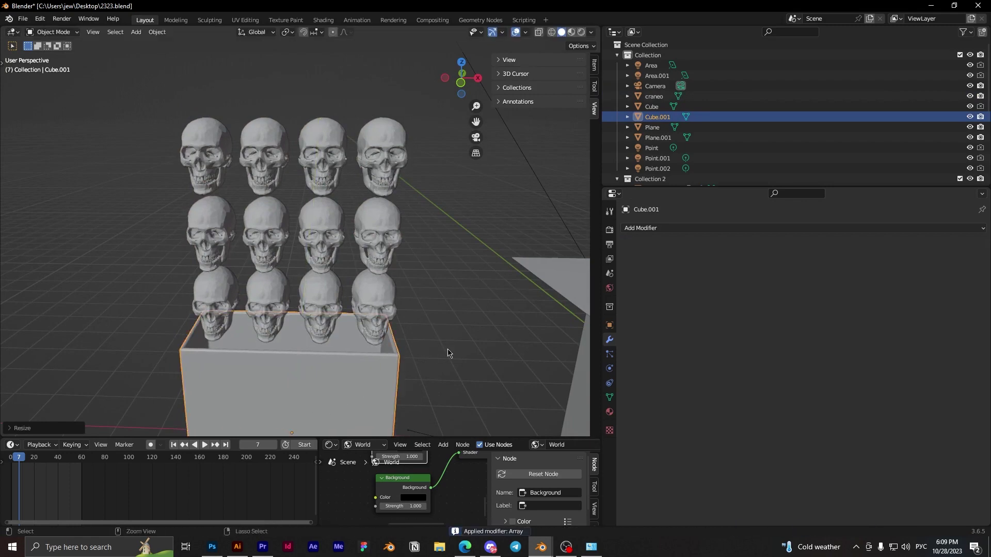
key(s)
key(x)
click(460, 347)
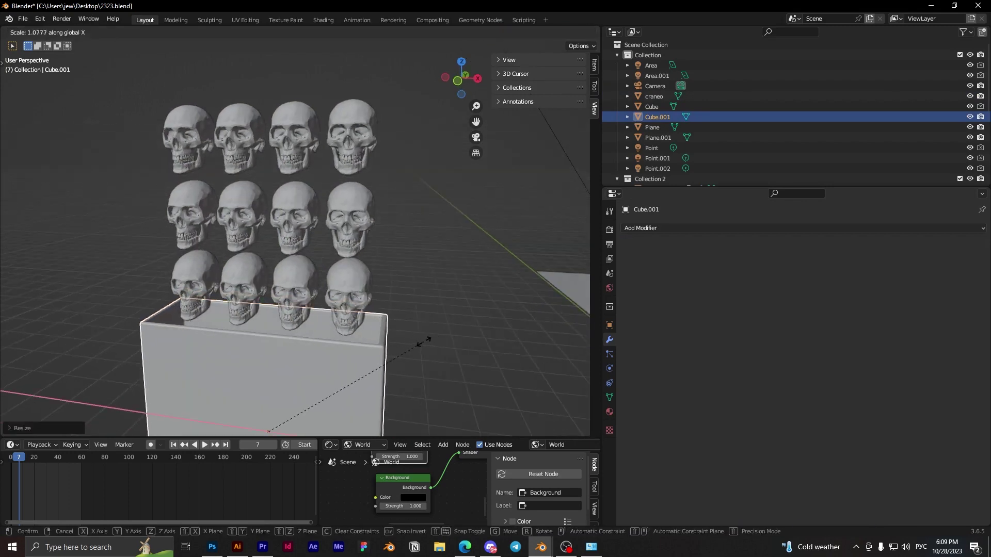
Move the box along Y to line it up beneath the skulls.
middle_drag(393, 342, 537, 343)
key(g)
key(y)
click(536, 338)
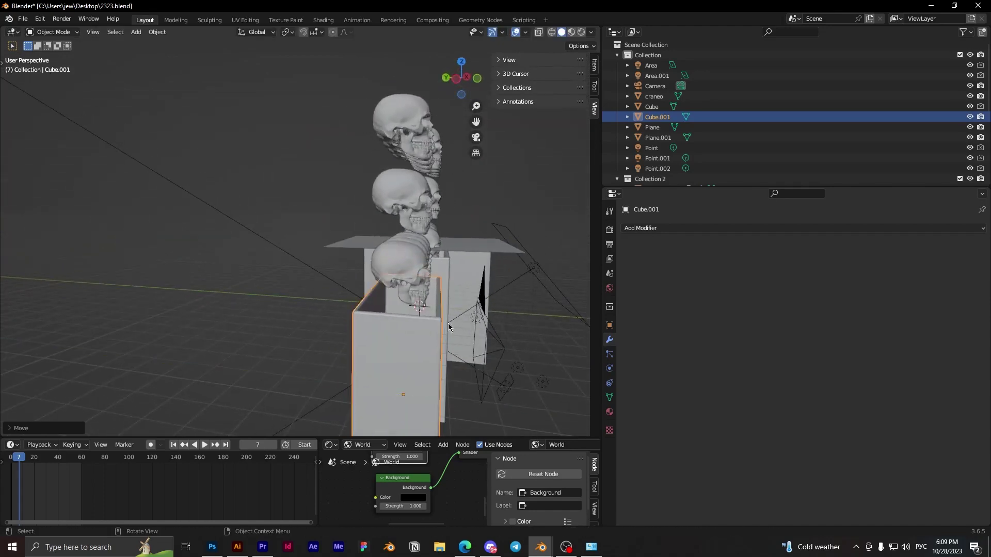
click(330, 257)
Edit the skull grid in vertex mode with X-ray on, and separate the bottom row's leftmost skull into its own object.
middle_drag(330, 256, 362, 295)
click(279, 274)
key(Tab)
scroll(365, 295, up, 1)
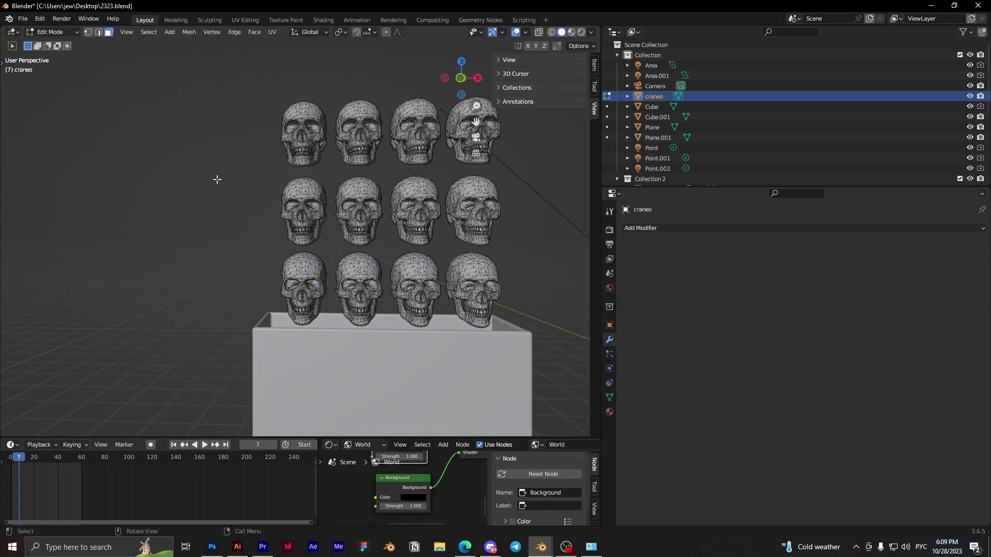
scroll(237, 167, up, 3)
click(88, 32)
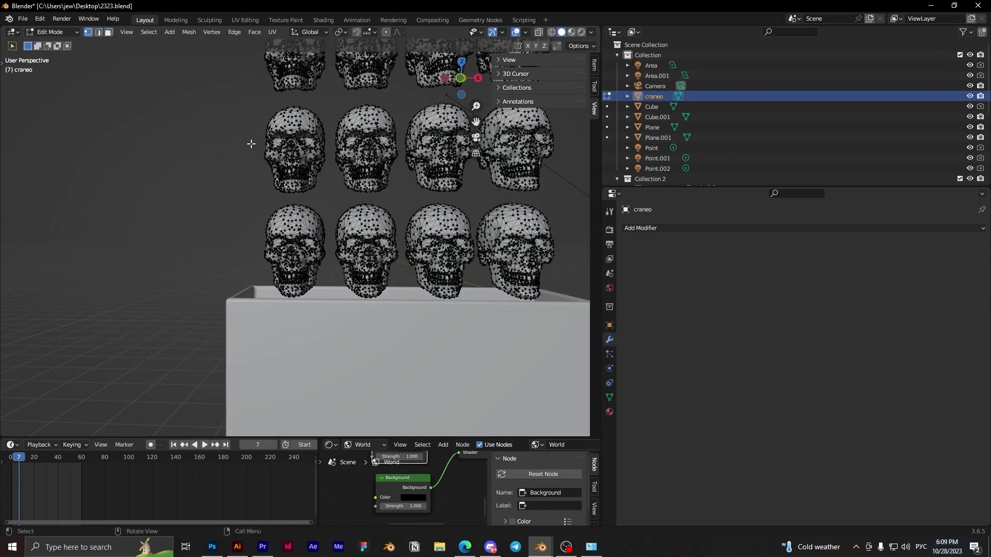
key(alt+z)
drag(247, 200, 333, 308)
key(p)
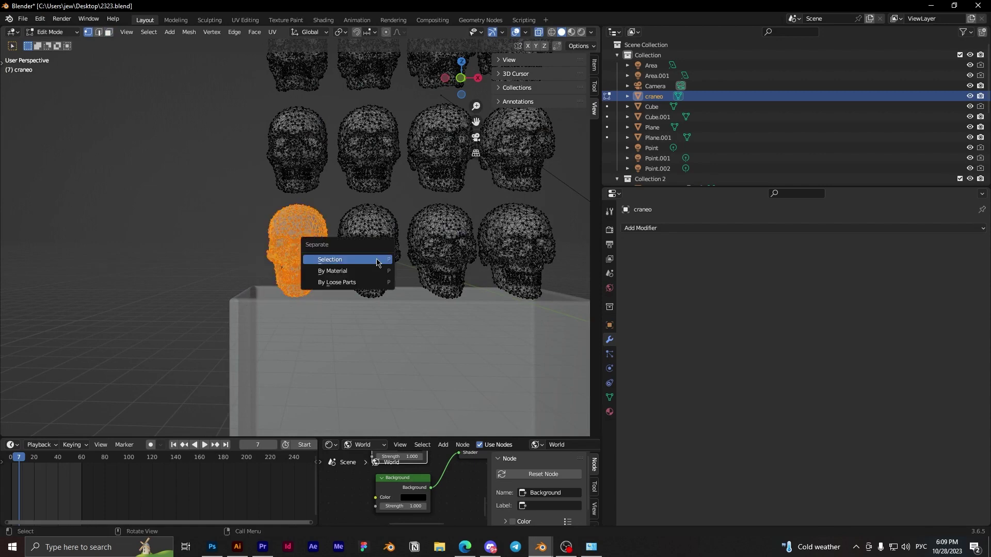
click(377, 263)
Separate the second skull from the left in the bottom row into its own object.
shift+middle_drag(355, 228, 325, 227)
drag(308, 202, 374, 302)
key(p)
click(354, 247)
Separate the third and fourth skulls from the left in the bottom row into individual objects.
shift+middle_drag(380, 206, 289, 216)
drag(285, 213, 351, 319)
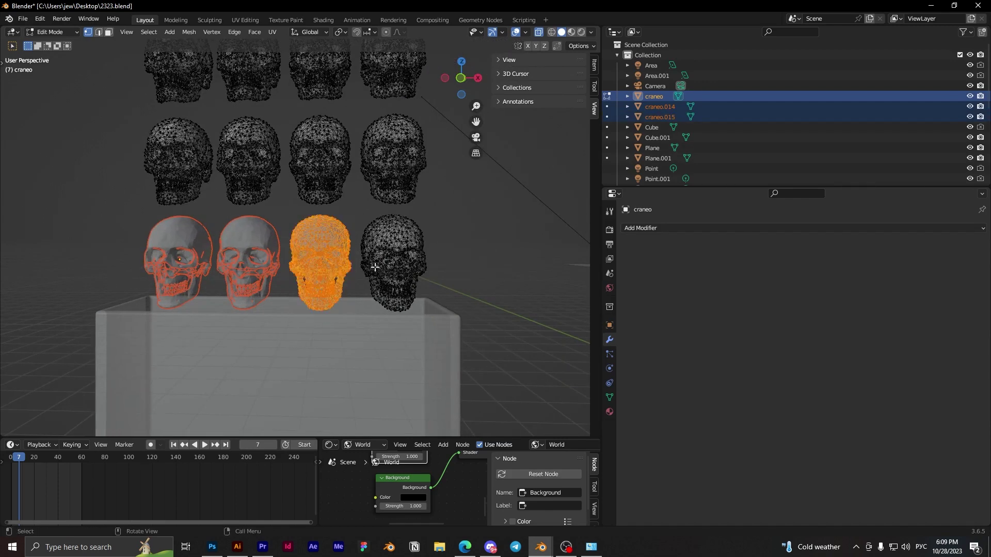
key(p)
click(332, 256)
drag(357, 213, 438, 324)
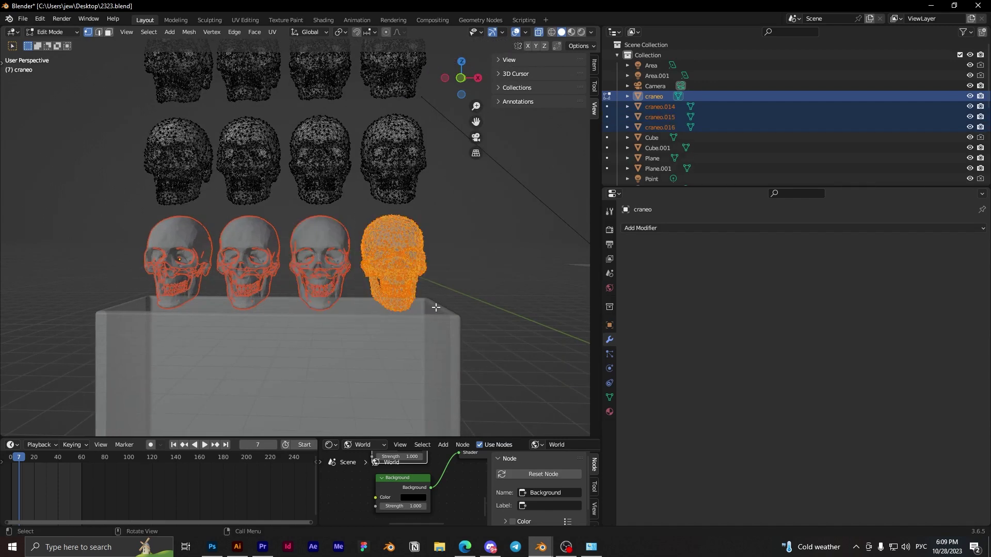
key(p)
click(435, 297)
Separate the middle row's leftmost skull into its own object.
shift+middle_drag(106, 116, 212, 168)
drag(242, 168, 323, 262)
key(p)
click(333, 256)
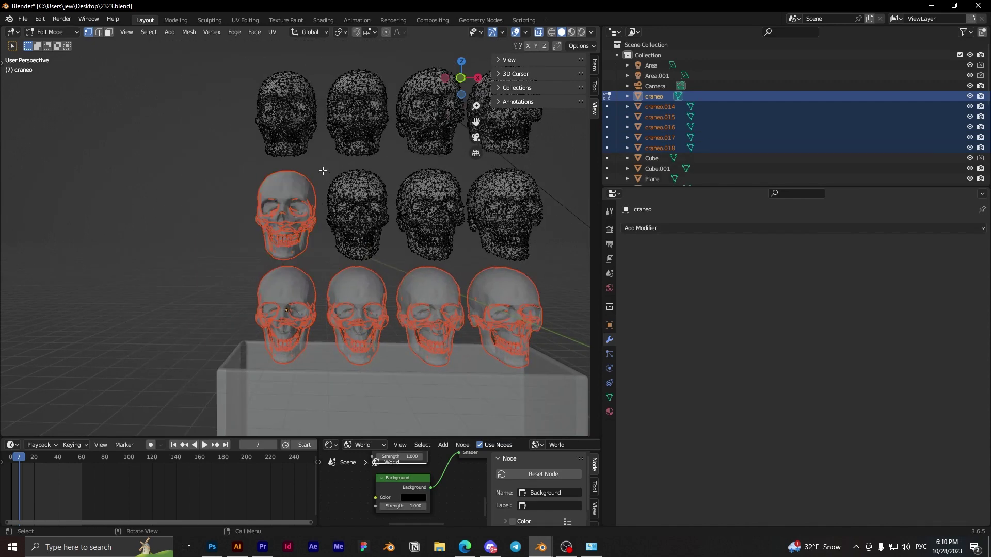
drag(323, 171, 391, 262)
key(p)
click(392, 260)
shift+middle_drag(392, 261, 335, 259)
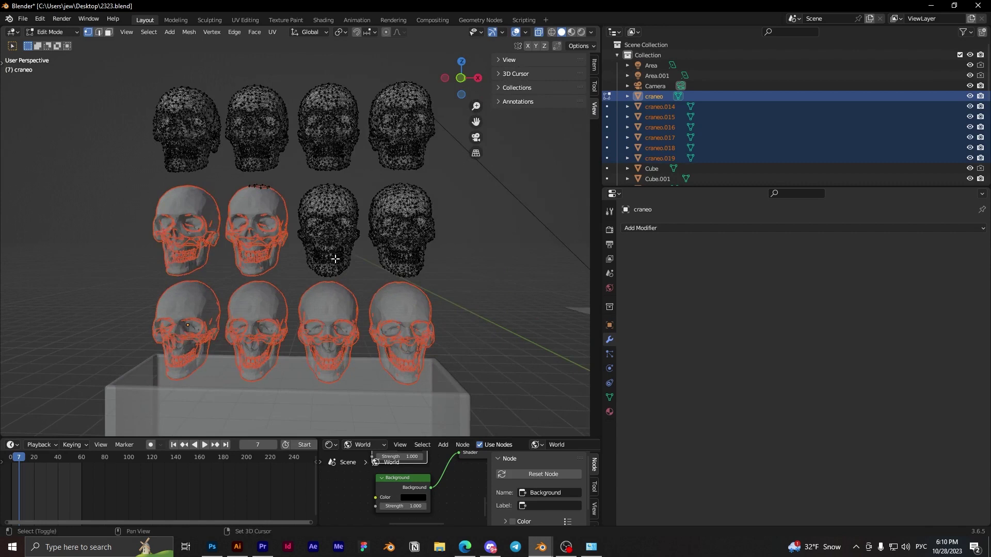
key(ctrl+z)
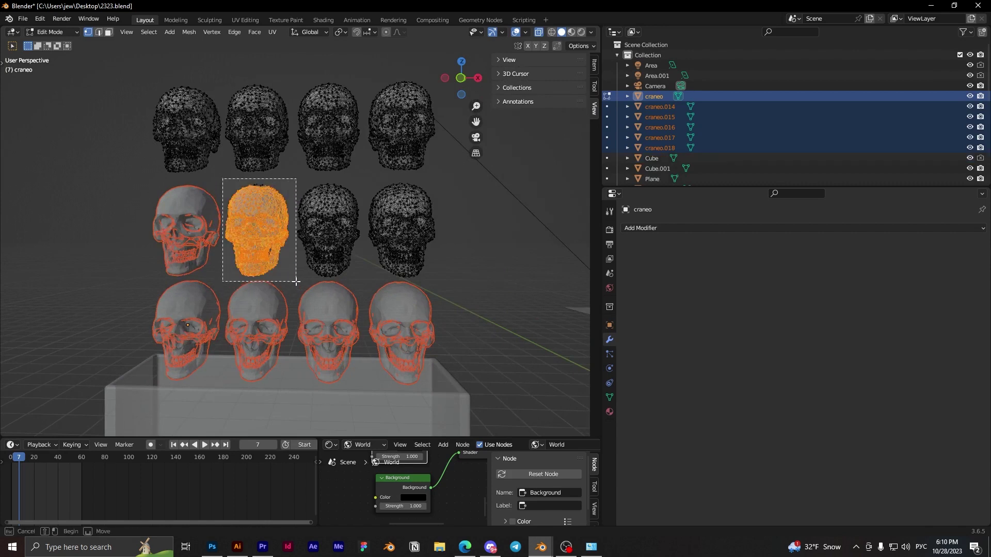
Separate the complete second skull from the left in the middle row into its own object.
drag(295, 281, 296, 281)
key(p)
click(287, 258)
drag(293, 185, 366, 281)
key(p)
click(370, 209)
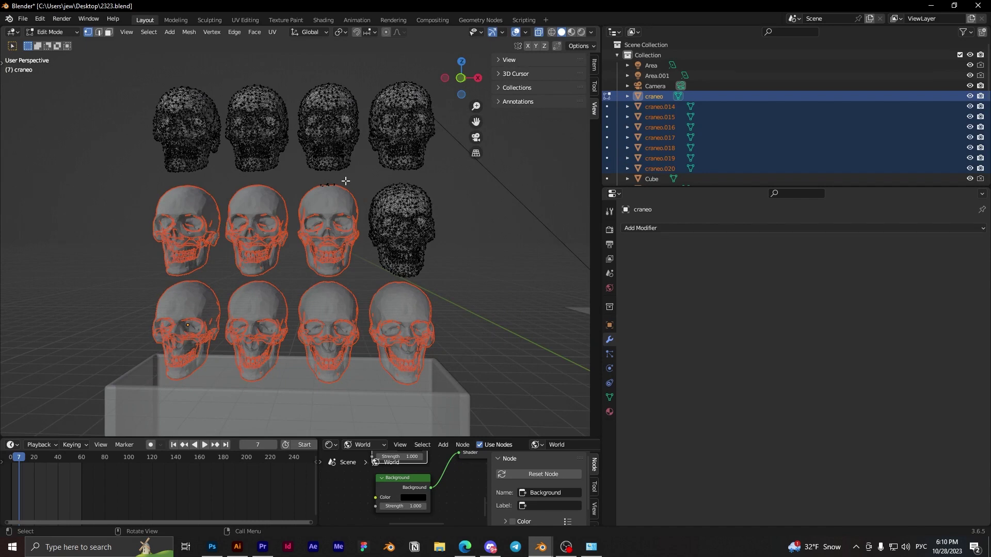
key(ctrl+z)
Separate the third and fourth skulls from the left in the middle row into individual objects.
drag(368, 285, 368, 285)
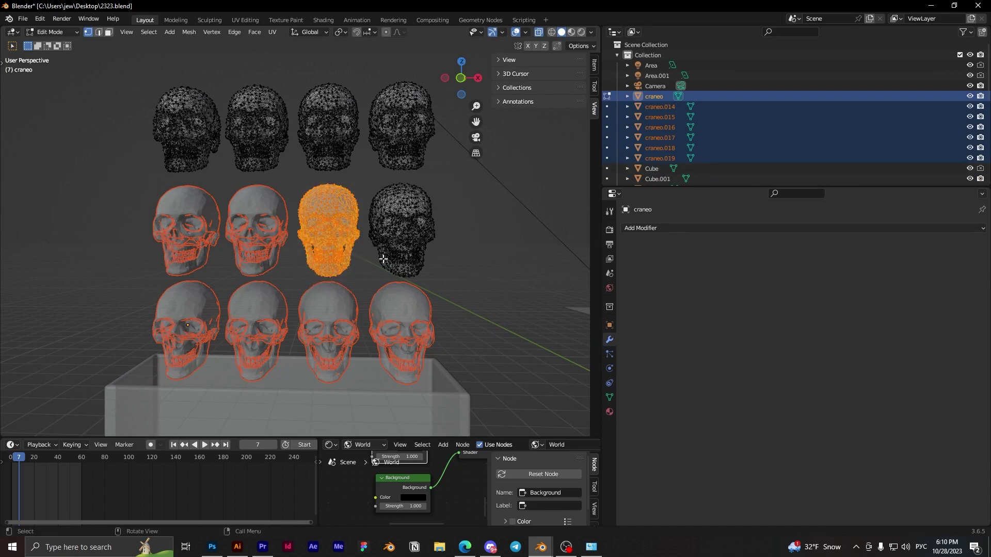
key(p)
click(368, 250)
middle_drag(367, 250, 360, 206)
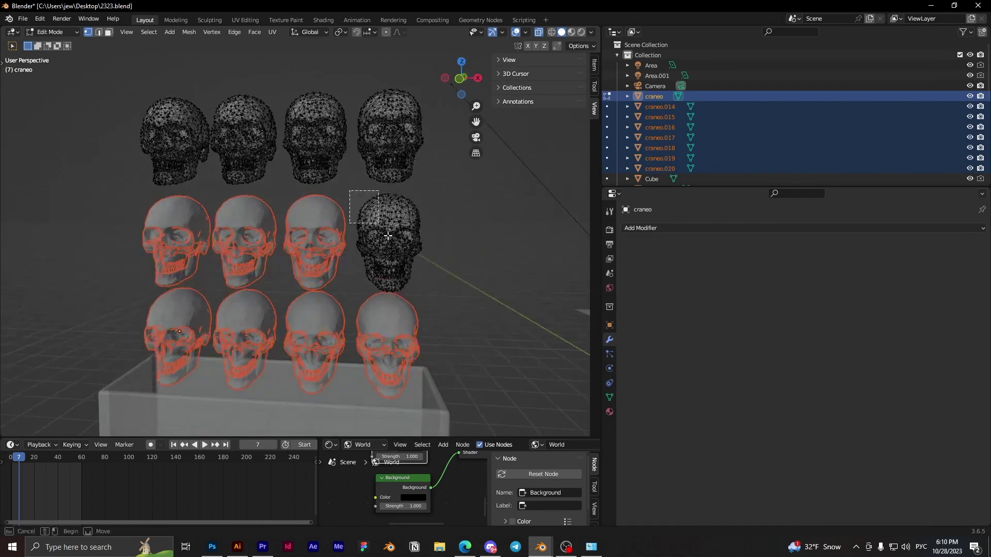
drag(388, 236, 421, 292)
key(p)
click(419, 304)
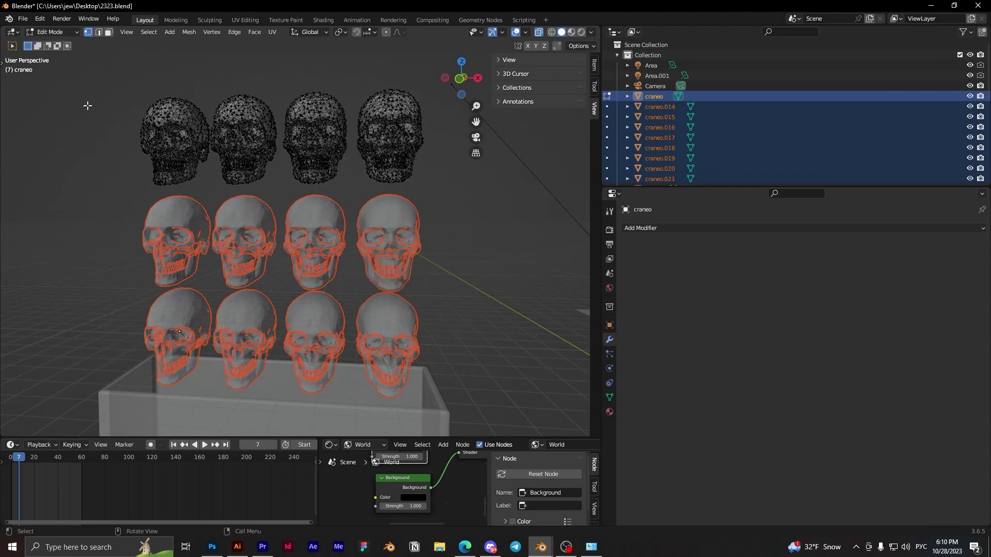
Separate the first and second skulls from the left in the top row into individual objects.
middle_drag(88, 102, 142, 122)
drag(146, 95, 249, 212)
key(p)
click(243, 182)
drag(244, 102, 321, 212)
Separate the top row's third and fourth skulls into individual objects and return to Object Mode with nothing selected.
drag(324, 117, 392, 212)
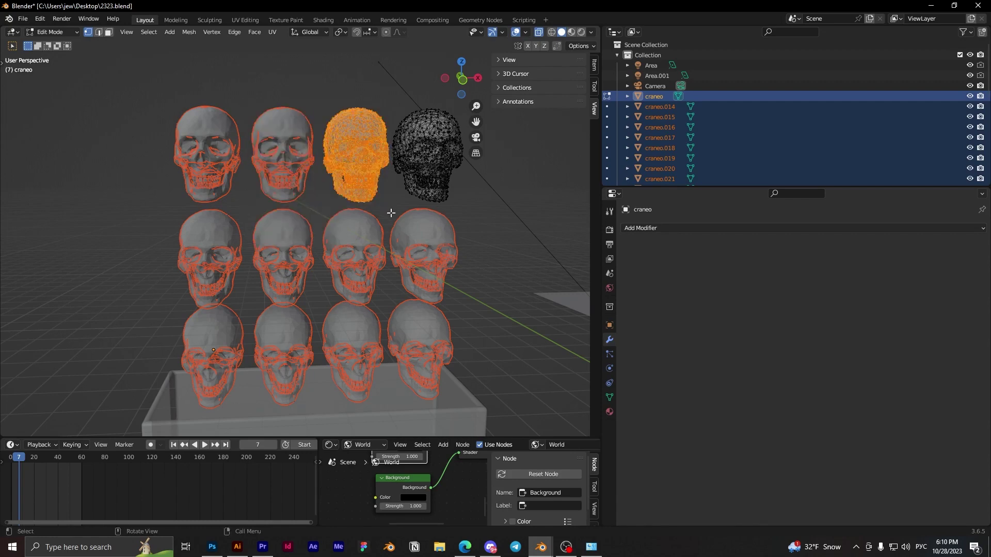
middle_drag(395, 211, 380, 206)
key(p)
click(380, 203)
drag(398, 182, 435, 221)
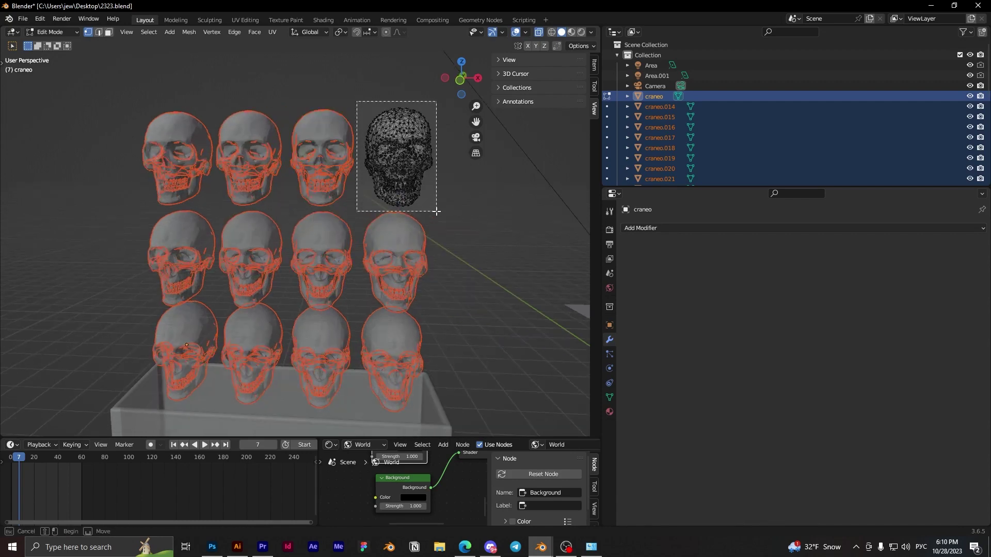
key(p)
click(408, 211)
key(Tab)
click(429, 250)
Turn off X-ray and set the origins of all twelve skulls to their own geometry.
scroll(418, 237, down, 5)
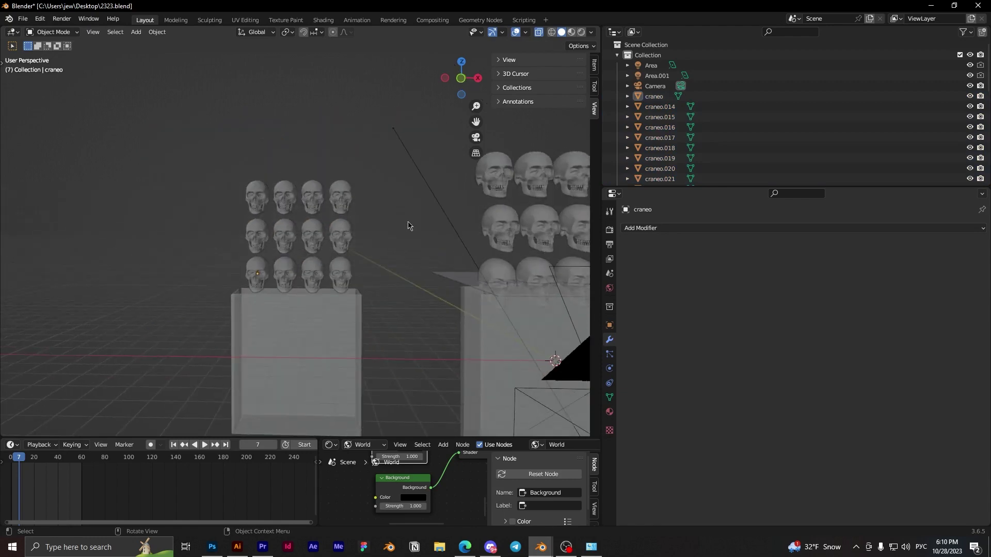
scroll(294, 222, up, 5)
drag(159, 113, 426, 323)
middle_drag(426, 324, 423, 317)
drag(160, 103, 372, 305)
right_click(427, 288)
mouse_move(408, 342)
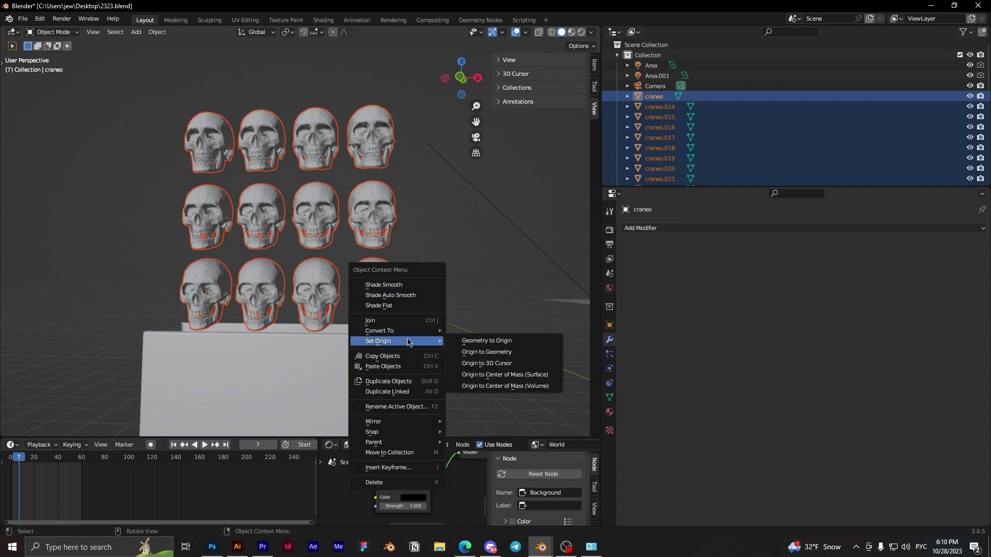
click(519, 354)
click(504, 289)
middle_drag(400, 315, 454, 320)
click(314, 305)
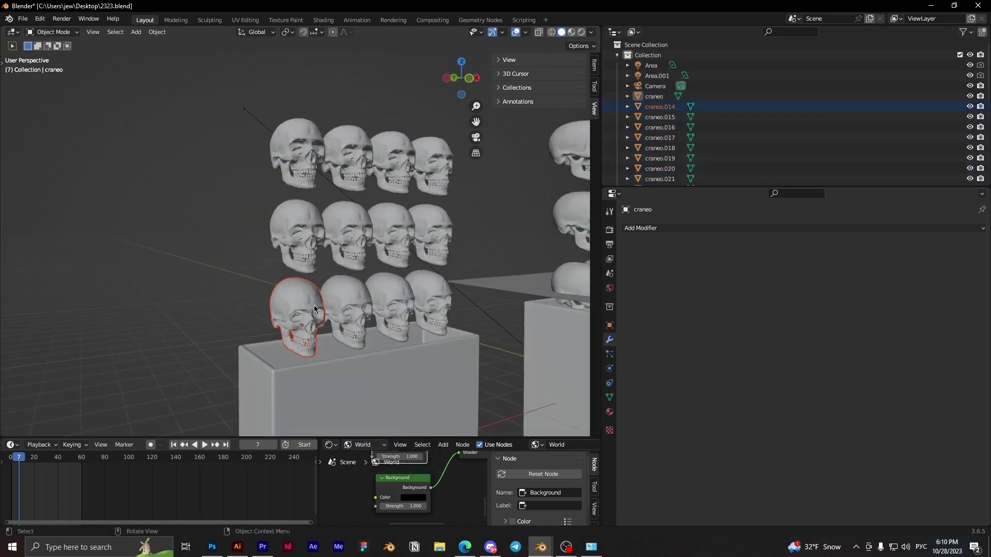
middle_drag(314, 304, 345, 298)
Add a rigid body to the box beneath the skulls and set its type to Passive.
click(353, 326)
click(609, 354)
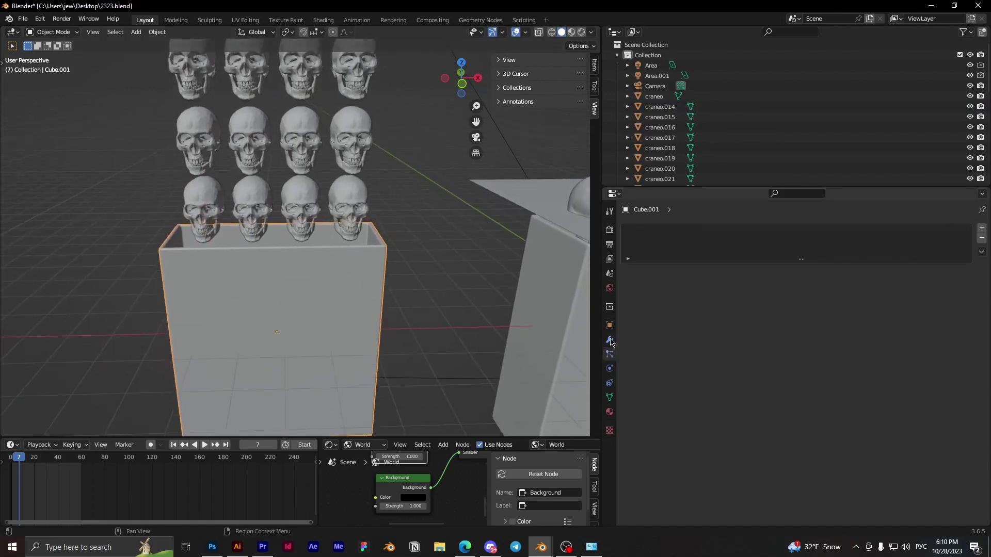
click(610, 370)
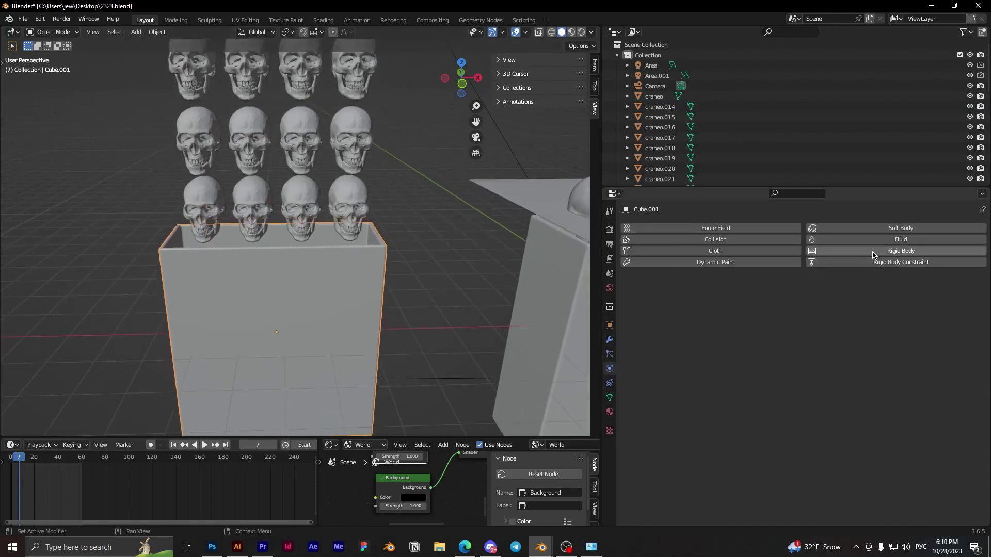
click(872, 251)
click(798, 295)
click(797, 324)
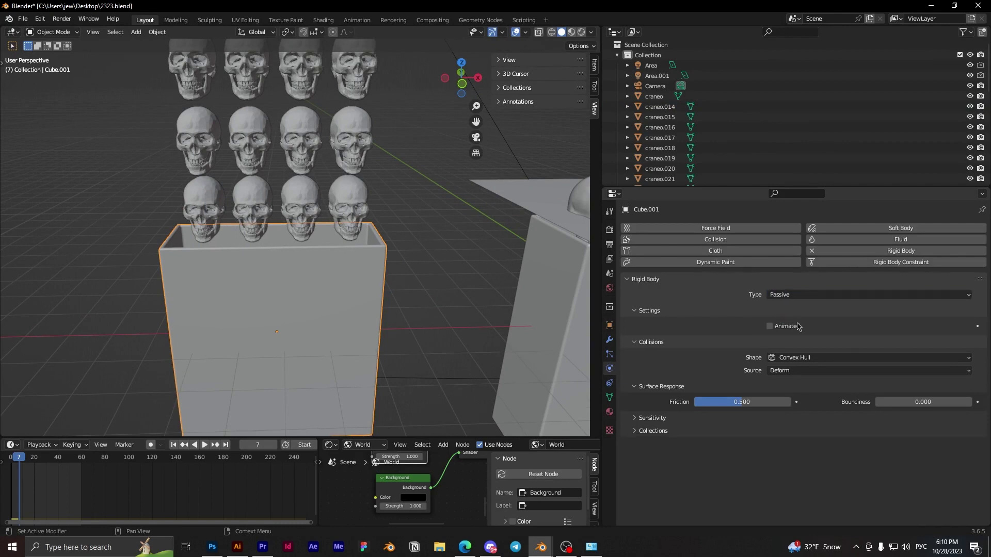
Set the box's rigid body collision shape to Mesh and its friction to 0.828.
click(812, 362)
click(807, 359)
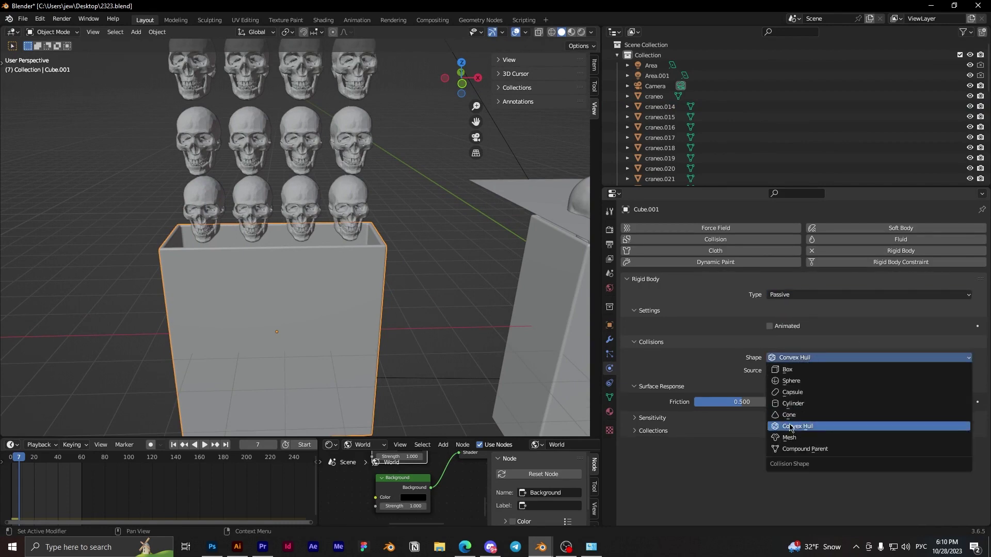
click(784, 429)
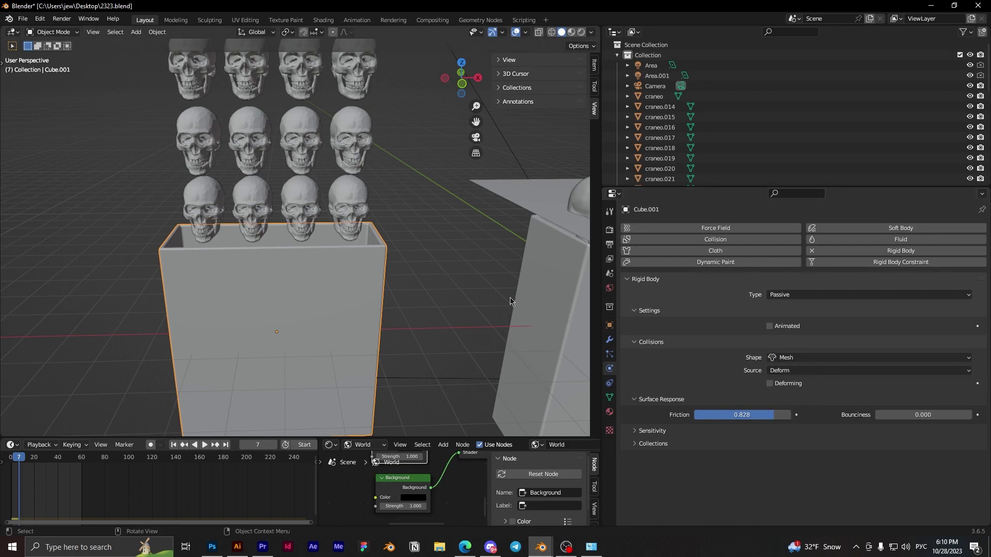
middle_drag(509, 298, 434, 282)
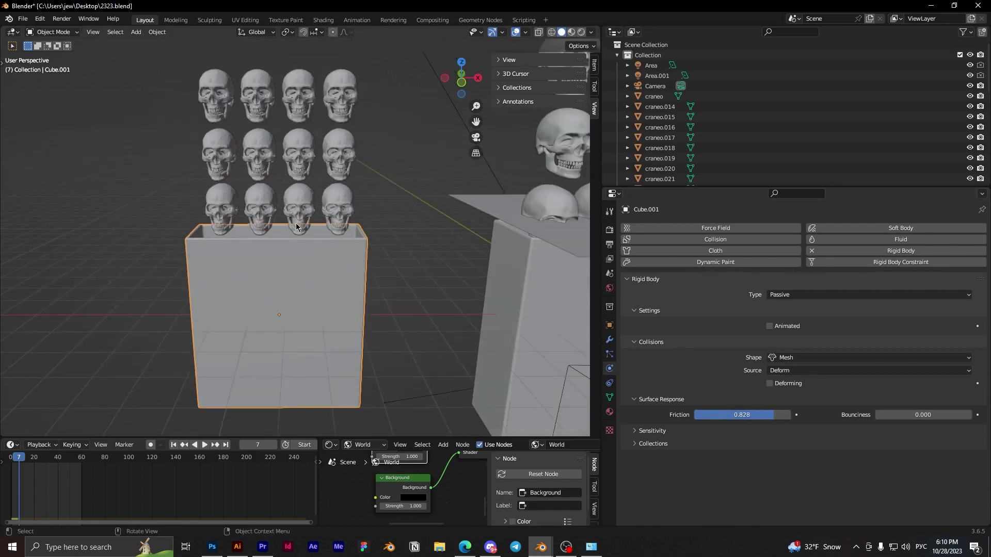
Add an active rigid body to the bottom row's leftmost skull, with Mesh collision shape and friction 0.669.
click(229, 201)
shift+middle_drag(366, 241, 407, 258)
middle_drag(304, 233, 300, 217)
scroll(300, 217, up, 3)
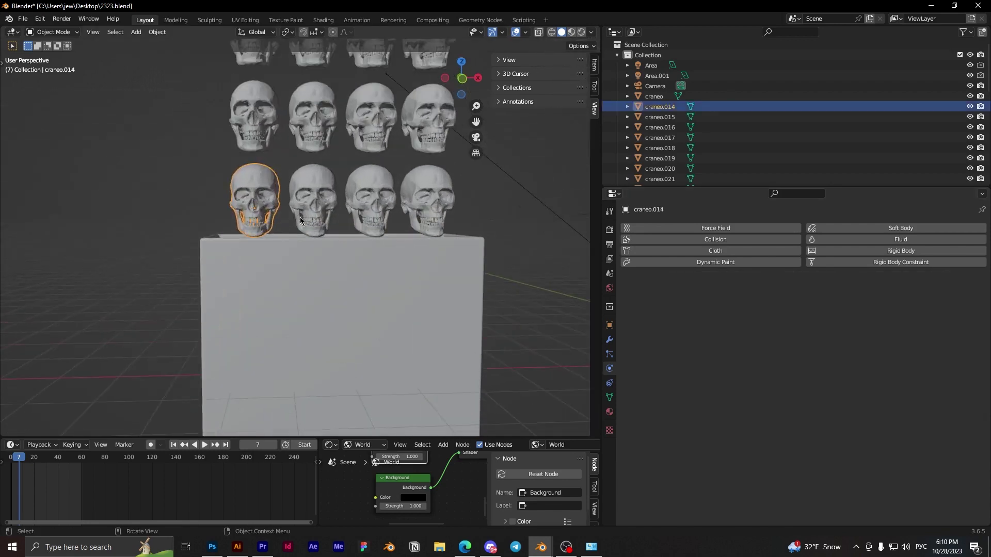
click(880, 251)
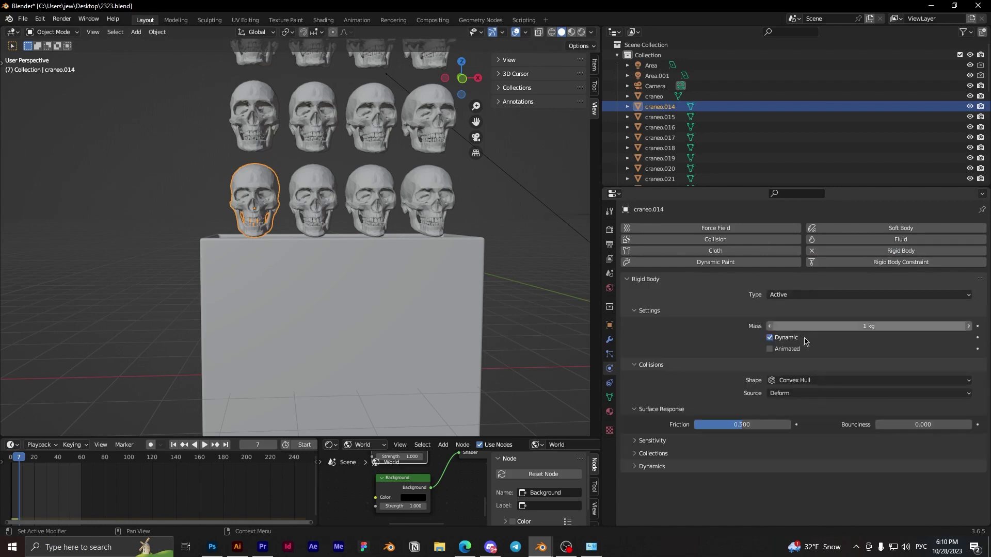
click(805, 380)
click(802, 455)
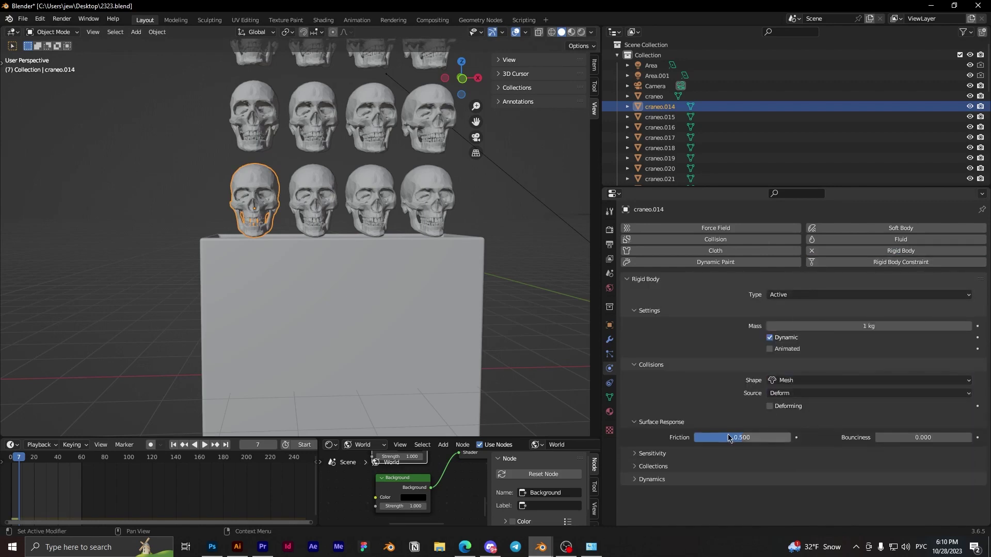
middle_drag(516, 332, 511, 327)
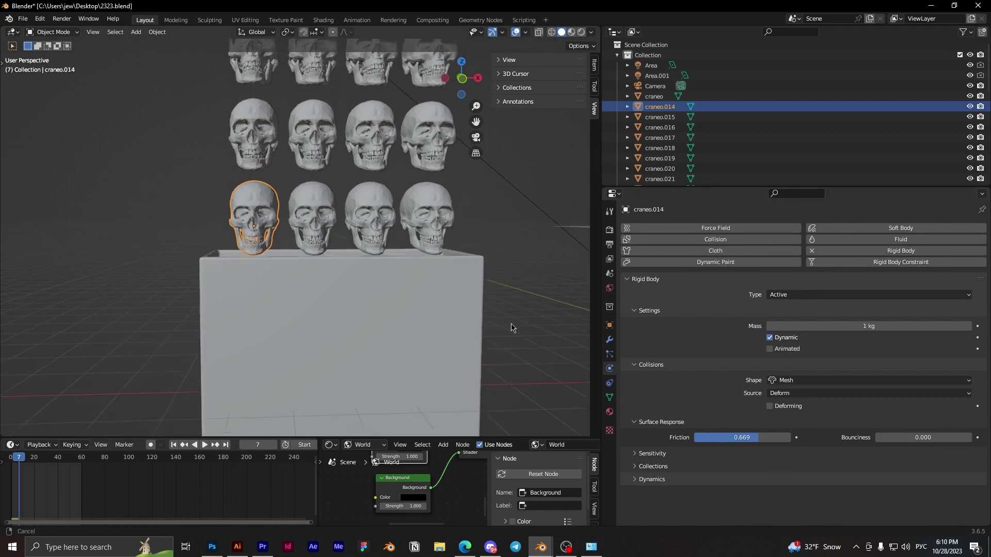
Examine the scene's Rigid Body World settings.
scroll(501, 322, down, 1)
shift+middle_drag(465, 281, 454, 316)
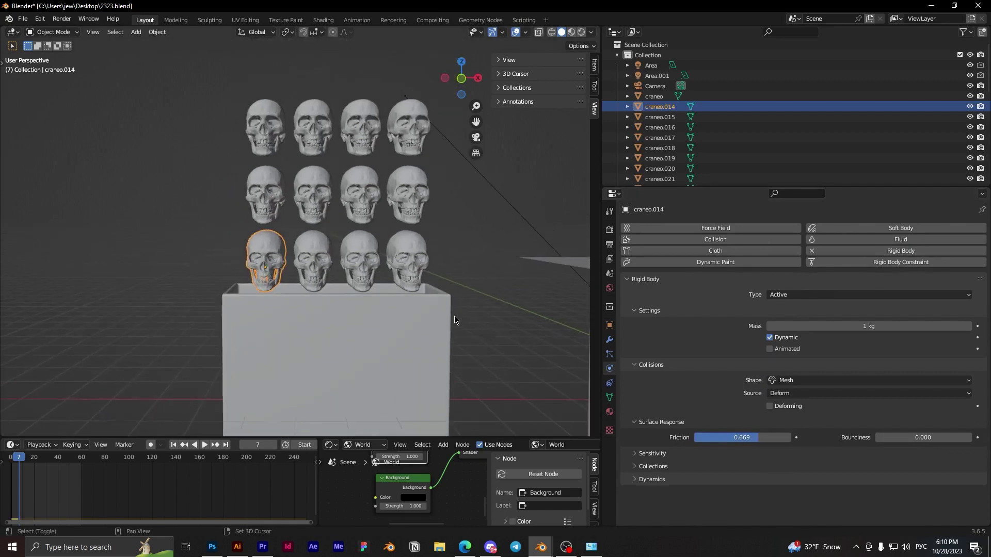
click(609, 274)
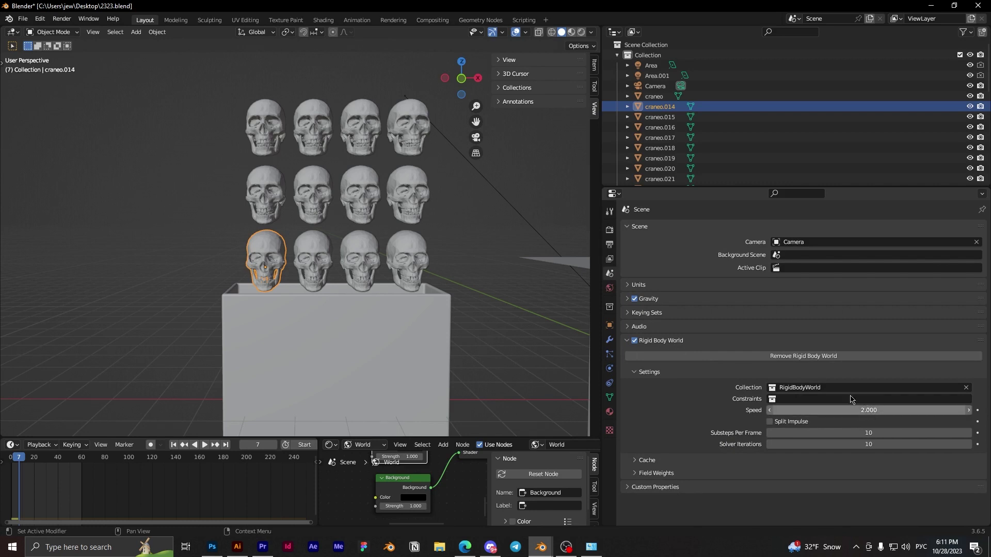
click(610, 233)
Select all twelve skulls with the bottom row's leftmost one active, and copy its rigid body settings to the others.
middle_drag(345, 252, 347, 248)
click(323, 249)
shift+click(354, 248)
shift+click(401, 246)
shift+click(402, 194)
shift+click(359, 187)
shift+click(312, 191)
shift+click(264, 191)
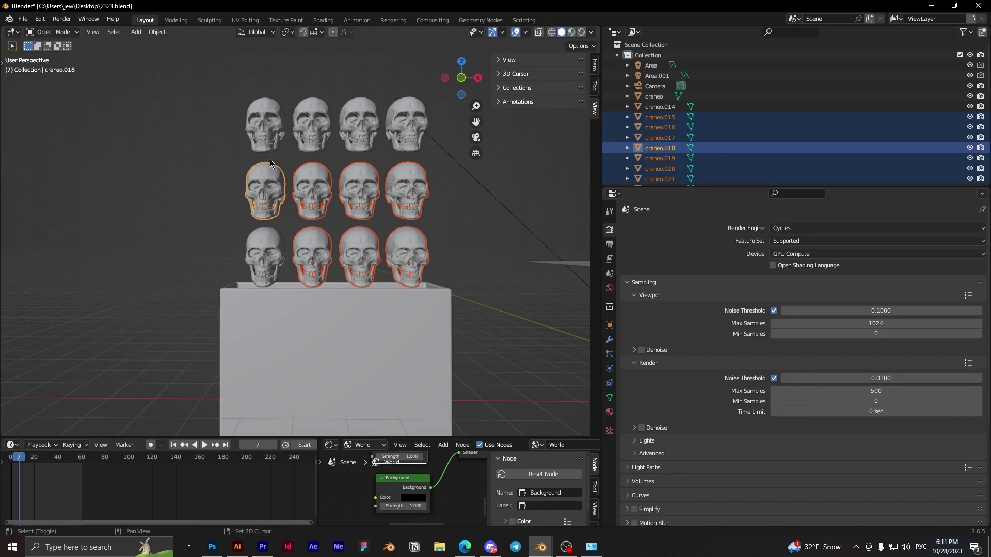
shift+click(264, 126)
shift+click(312, 131)
shift+click(264, 255)
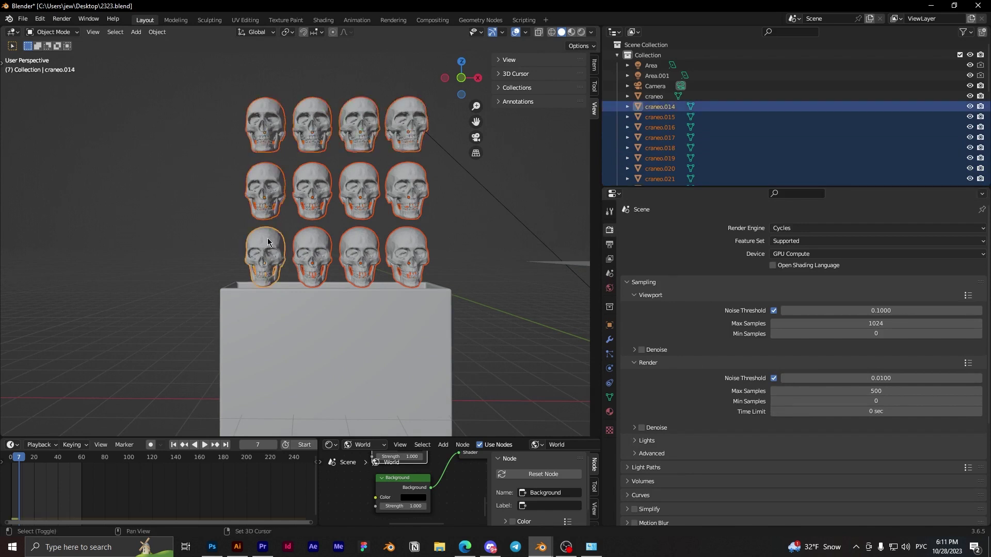
click(158, 32)
click(158, 32)
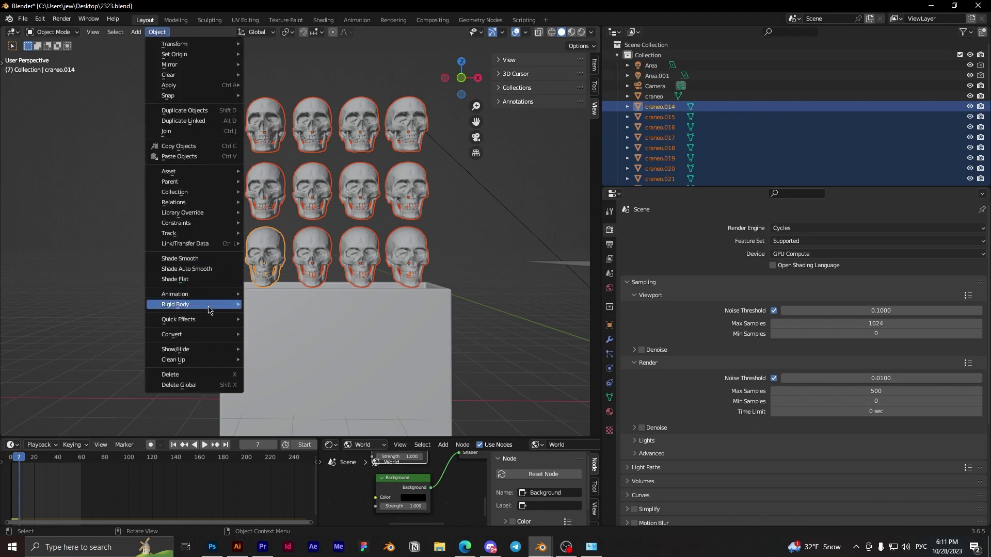
mouse_move(210, 309)
click(289, 365)
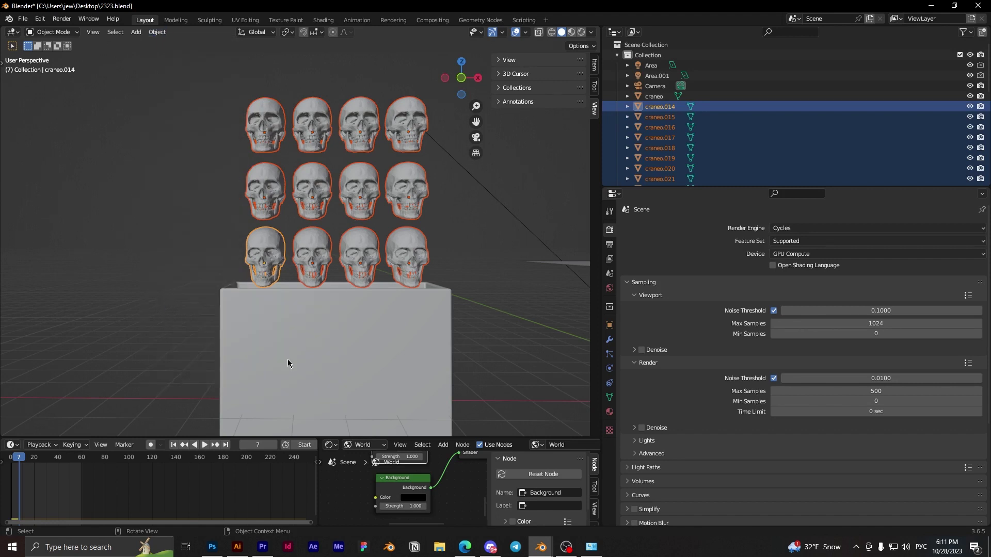
Check the rigid body settings on several skulls in the bottom and middle rows.
click(261, 249)
click(319, 253)
click(371, 252)
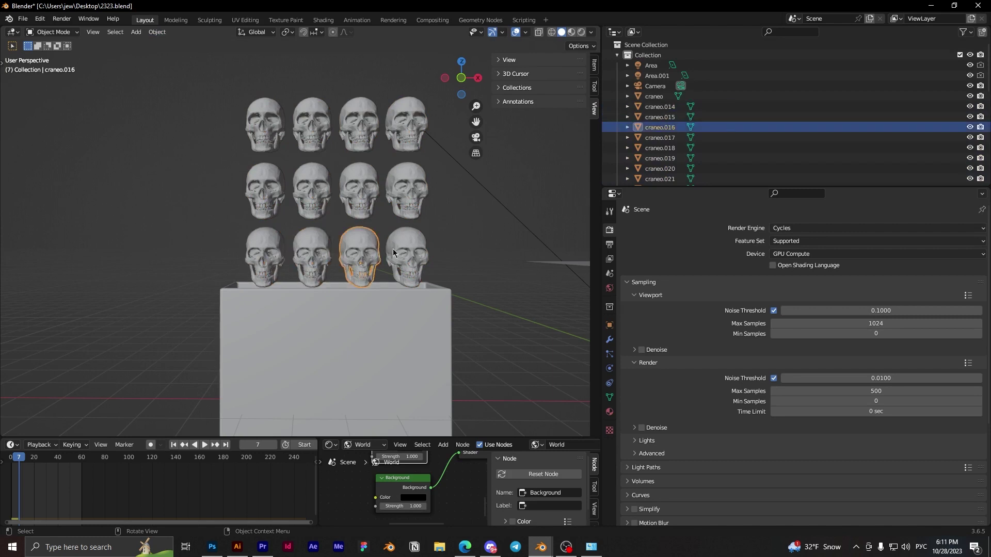
click(416, 240)
click(608, 384)
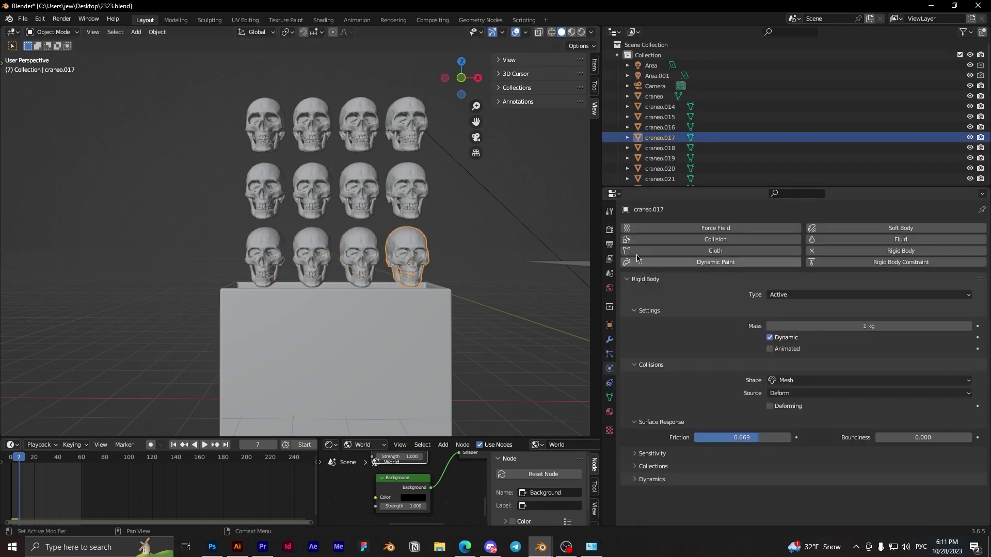
click(374, 197)
click(281, 179)
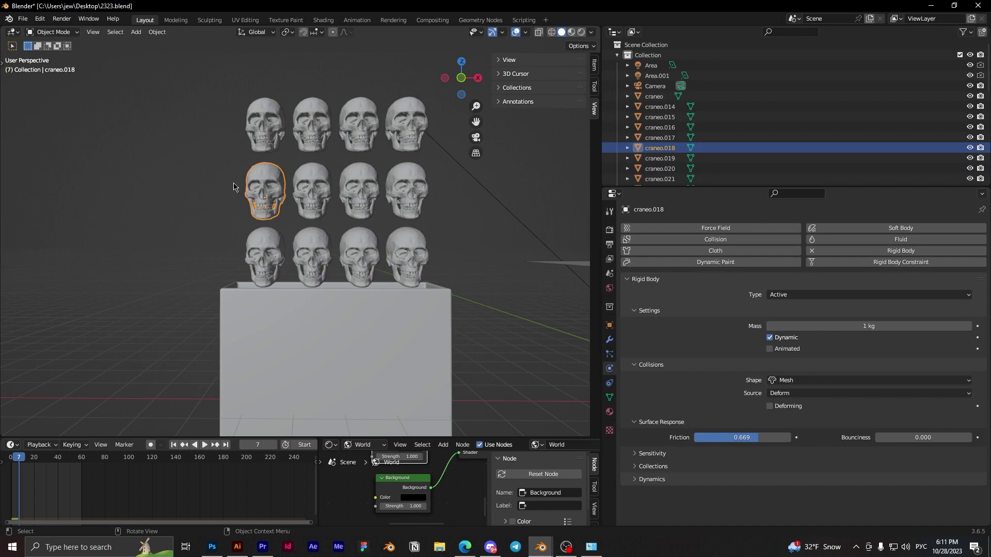
click(234, 184)
Hide the box and play the rigid body simulation from frame 0.
middle_drag(233, 184, 202, 222)
click(295, 351)
key(h)
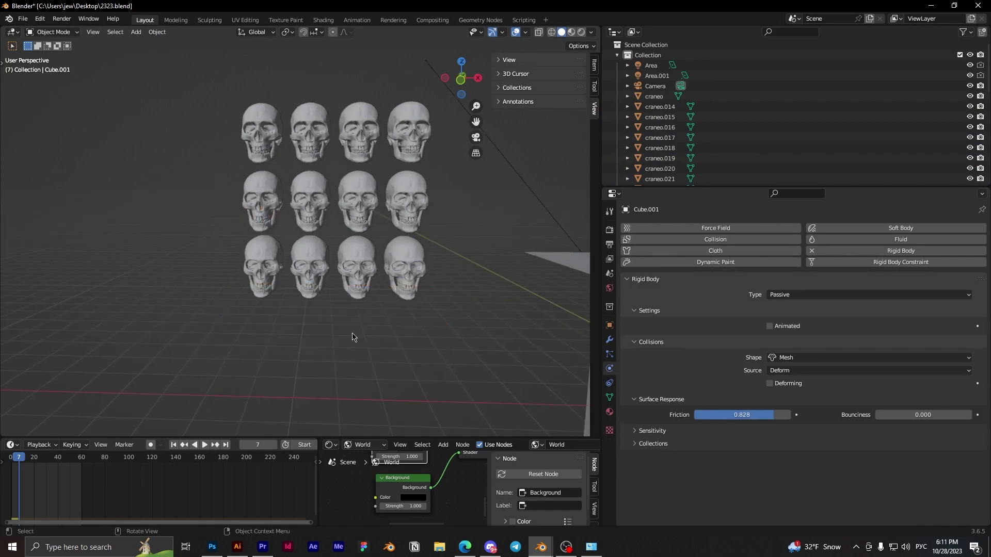
middle_drag(352, 336, 229, 368)
click(11, 457)
key(space)
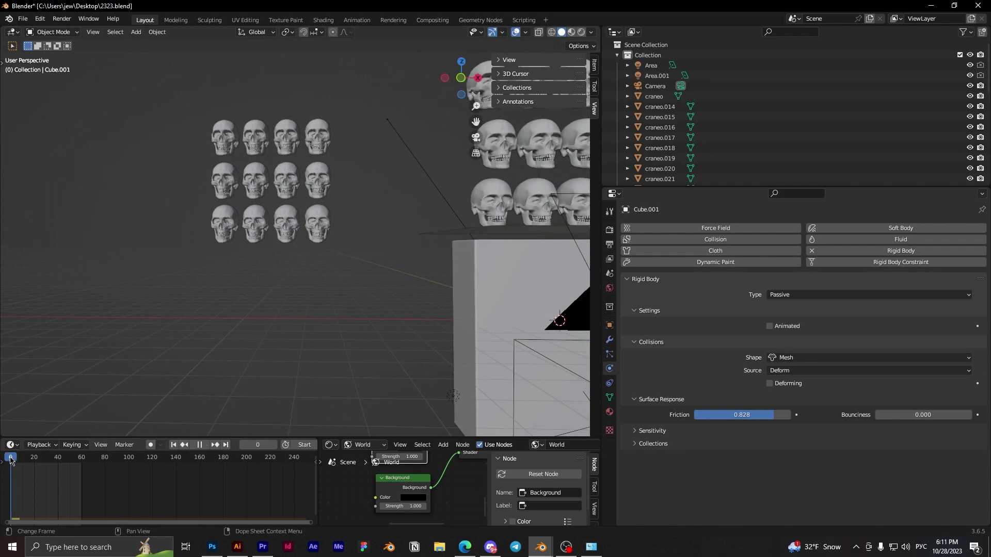
Play the separate skull grid's rigid body simulation, rewind to the start and replay it up close.
scroll(154, 369, up, 3)
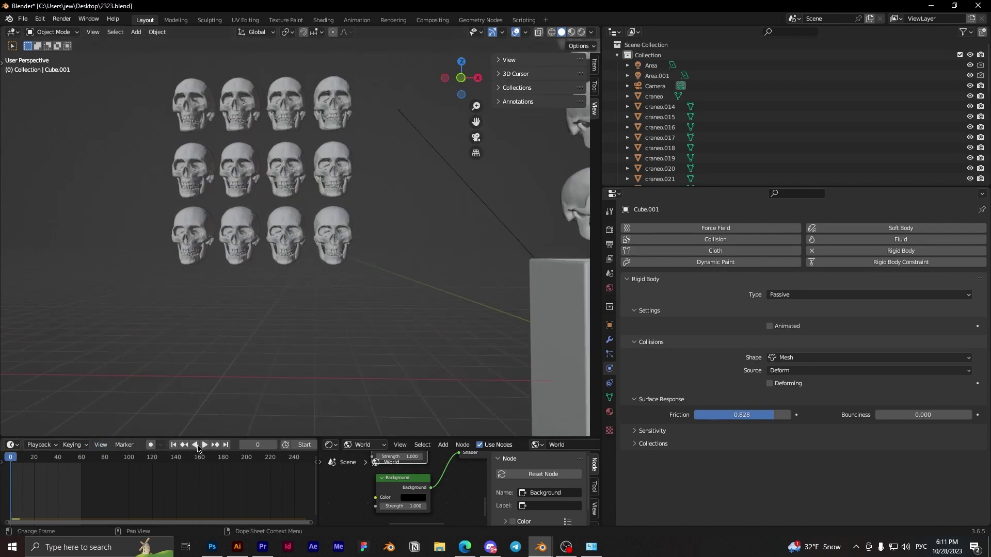
middle_drag(233, 382, 266, 360)
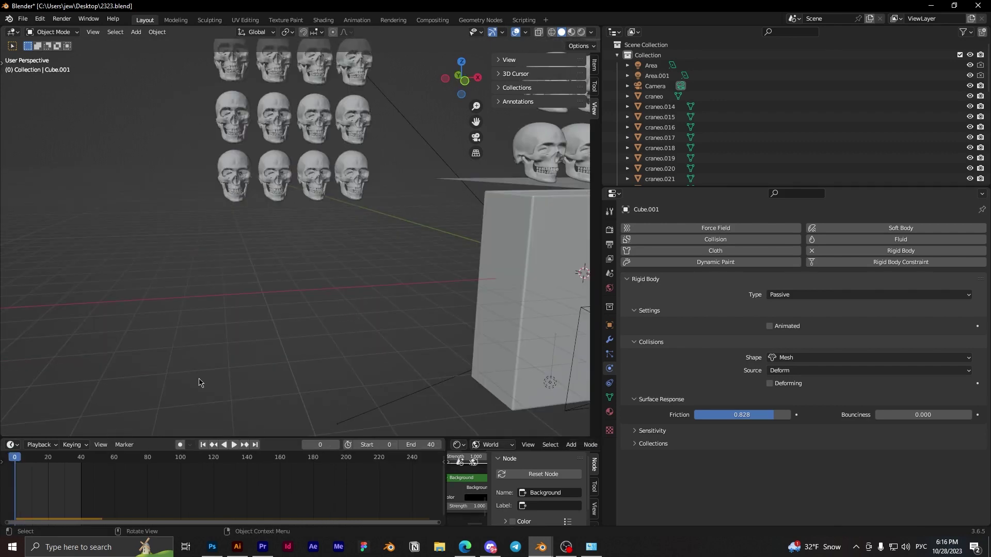
middle_drag(245, 302, 320, 317)
key(space)
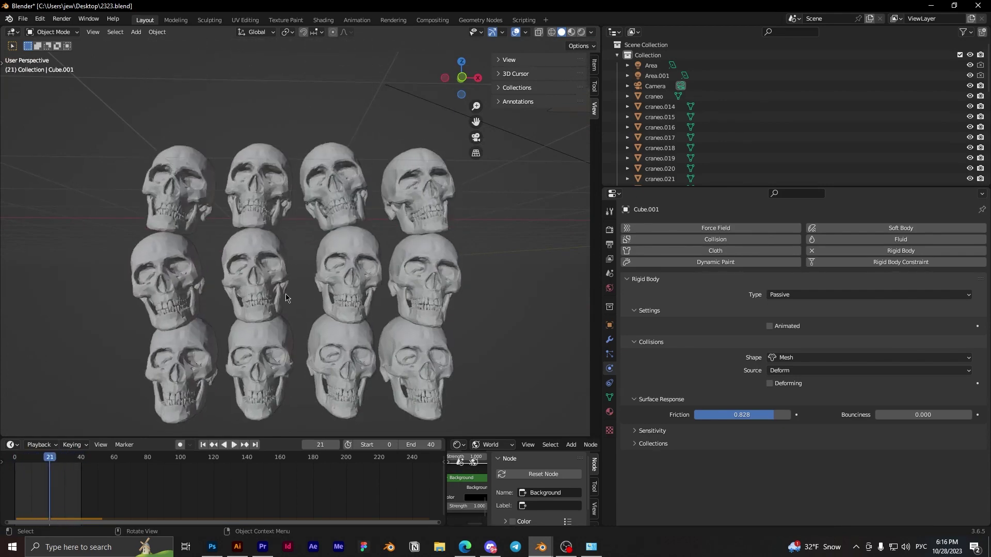
key(space)
drag(54, 458, 16, 458)
key(space)
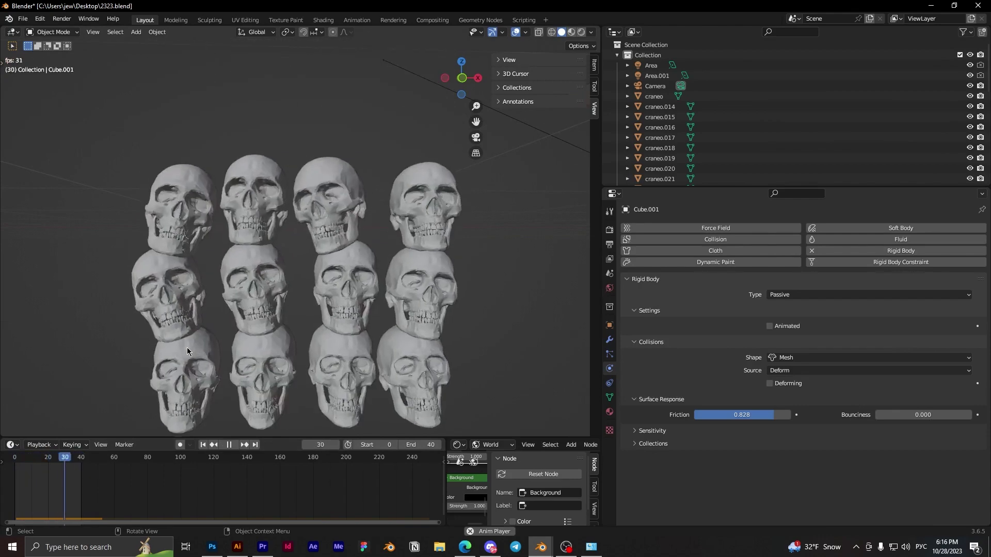
key(space)
Select the light plane above the box and switch the viewport to rendered shading.
scroll(232, 343, down, 3)
shift+middle_drag(349, 311, 235, 339)
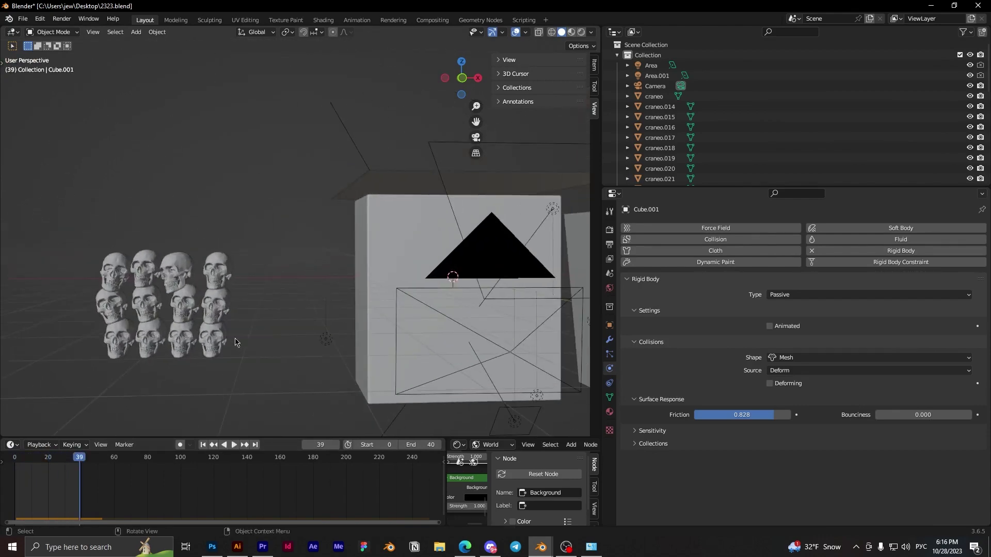
click(399, 176)
shift+middle_drag(399, 204, 346, 216)
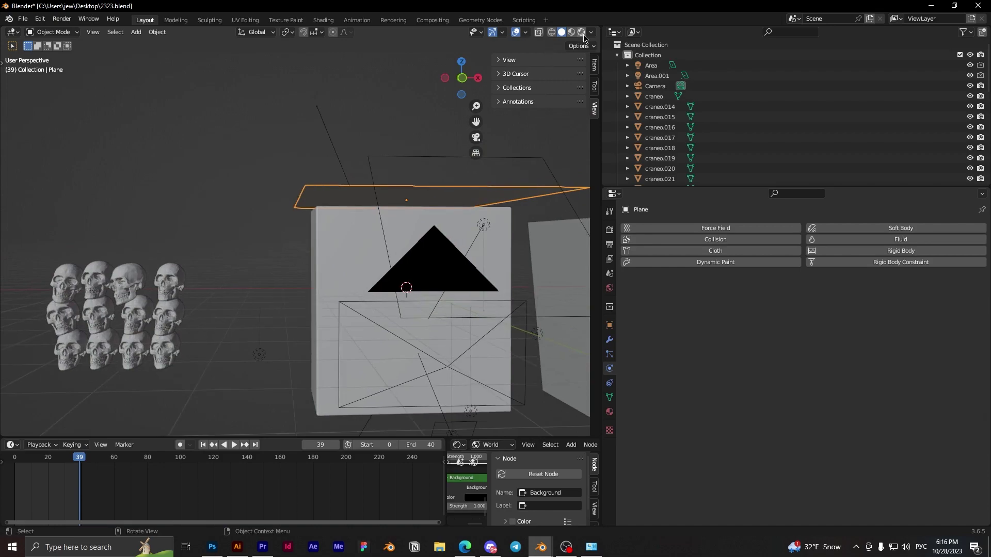
click(582, 33)
middle_drag(358, 280, 289, 227)
Select the third skull in the simulated grid's top row and show its object material nodes in an enlarged shader editor.
click(139, 289)
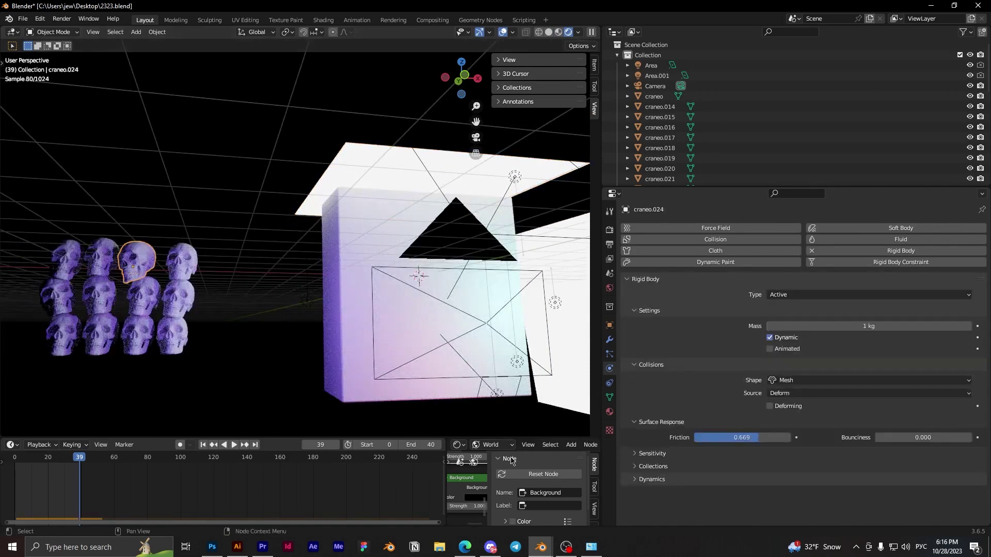
drag(444, 475, 138, 474)
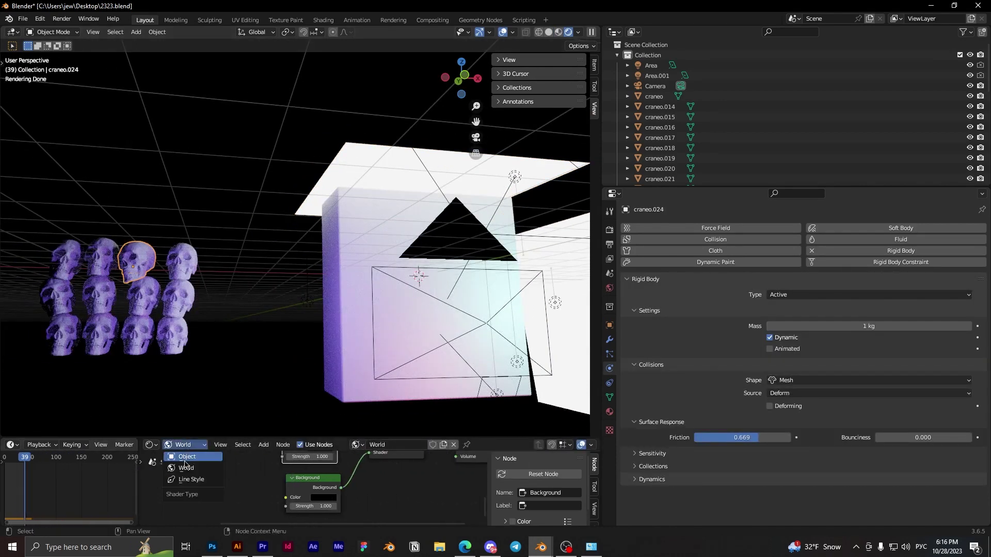
click(186, 457)
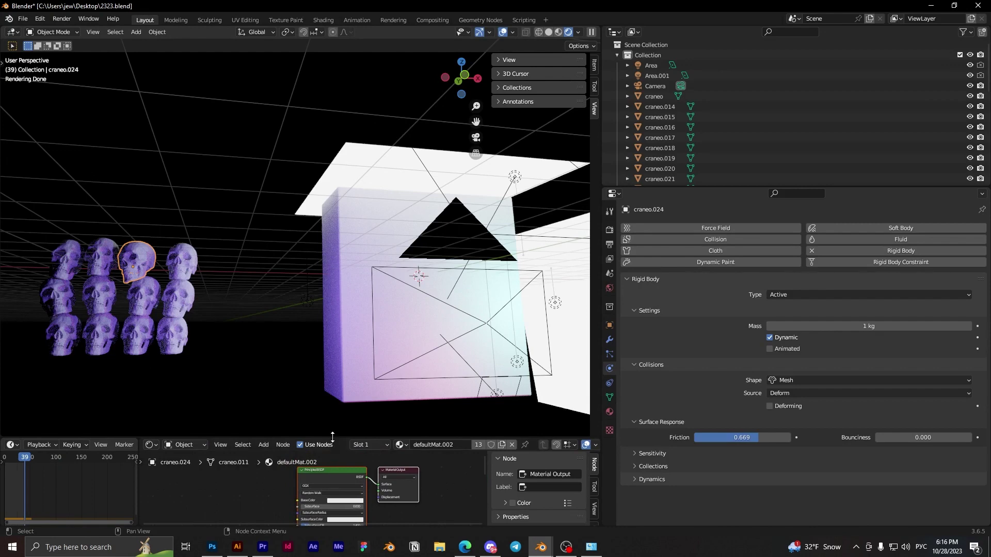
drag(332, 437, 333, 396)
scroll(291, 477, up, 5)
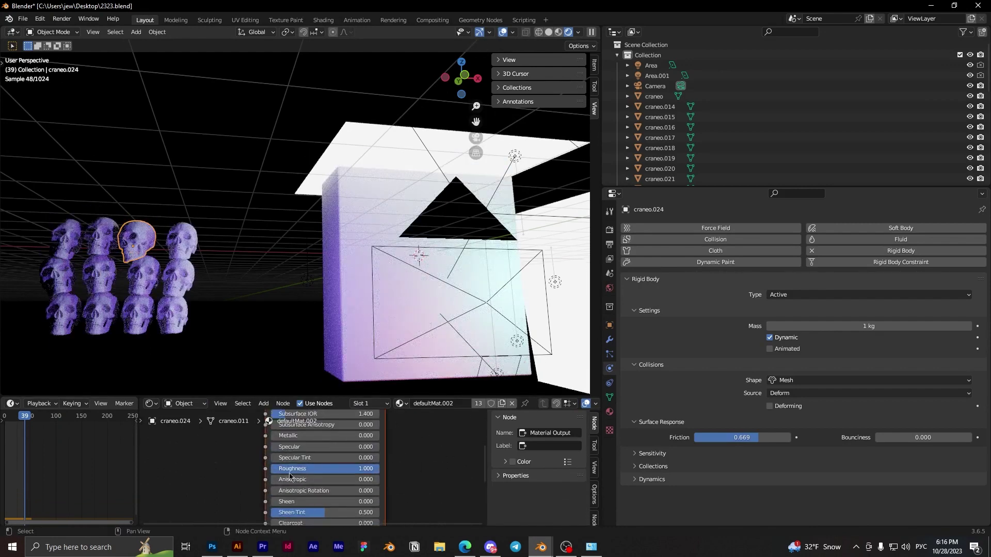
Hide the box around the finished skulls and examine the Principled material settings of its top-left skull.
click(350, 258)
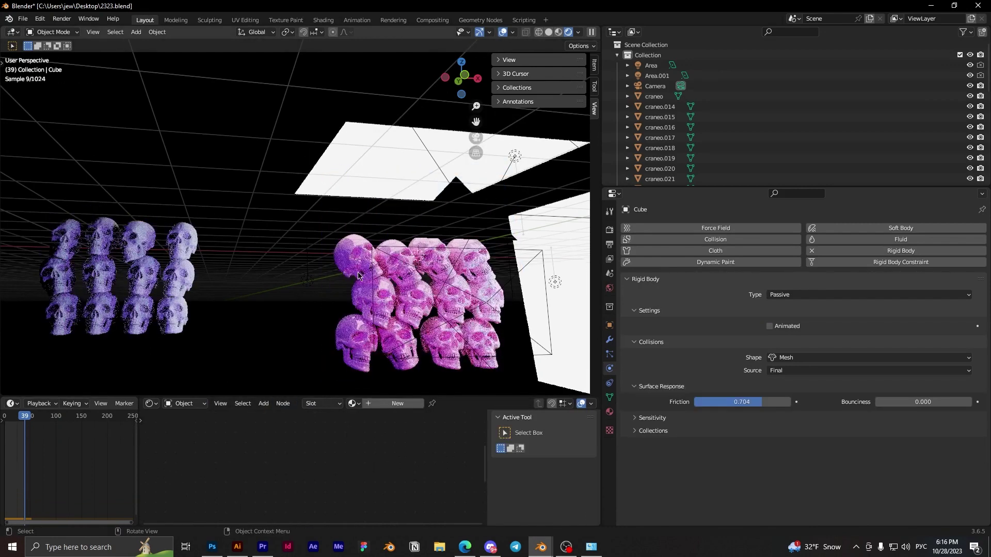
middle_drag(318, 446, 321, 478)
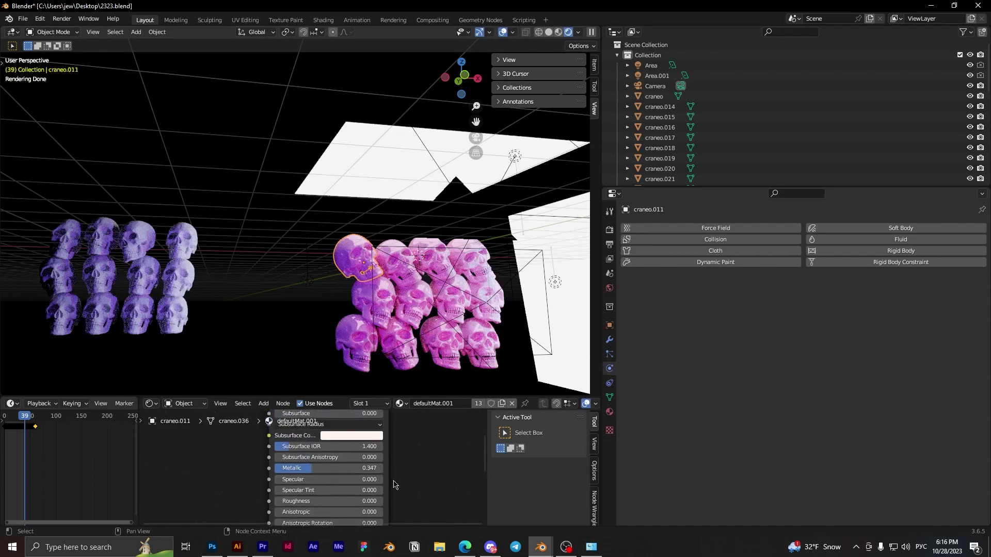
shift+scroll(394, 477, down, 6)
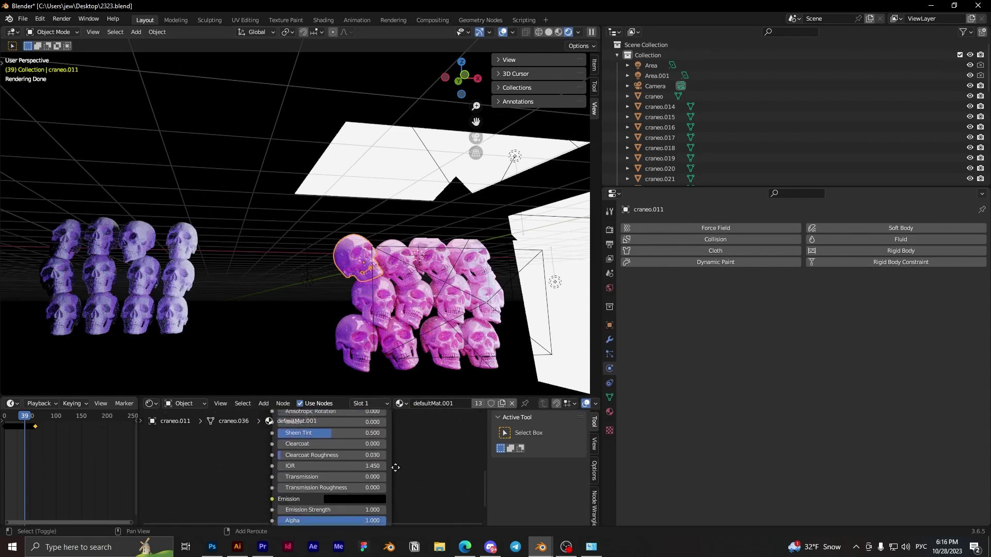
shift+scroll(395, 467, up, 6)
scroll(293, 483, up, 2)
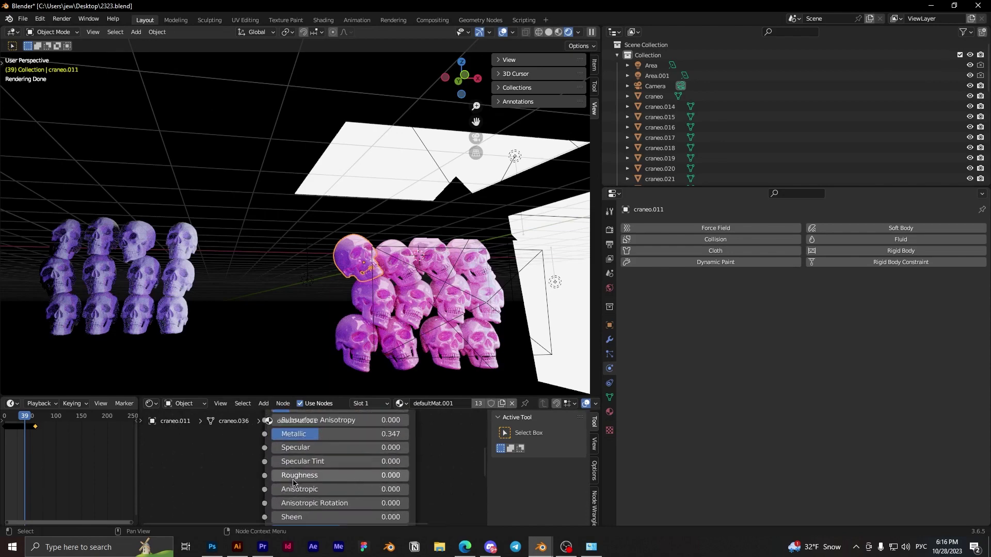
View the finished skulls through the camera with the viewport overlays turned off.
key(KP_0)
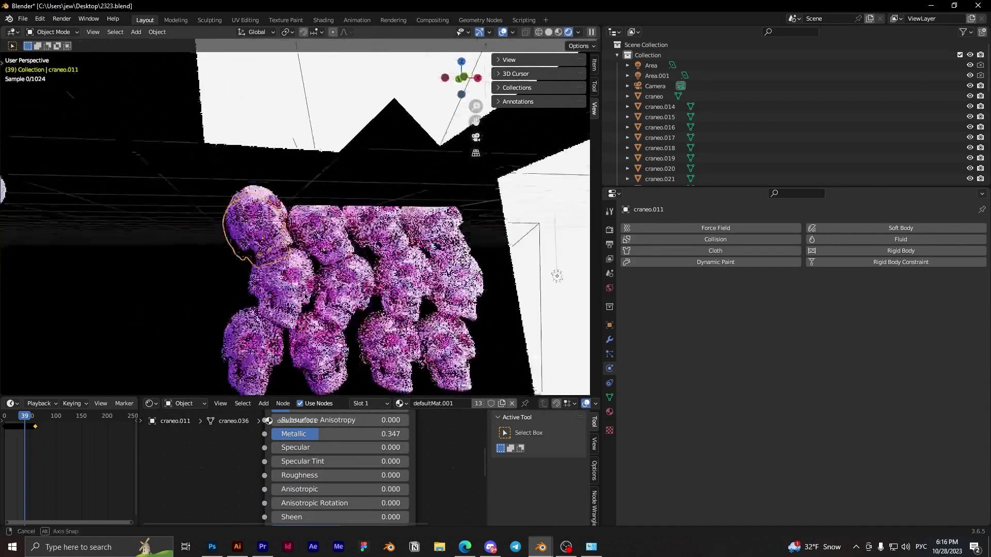
scroll(316, 281, up, 3)
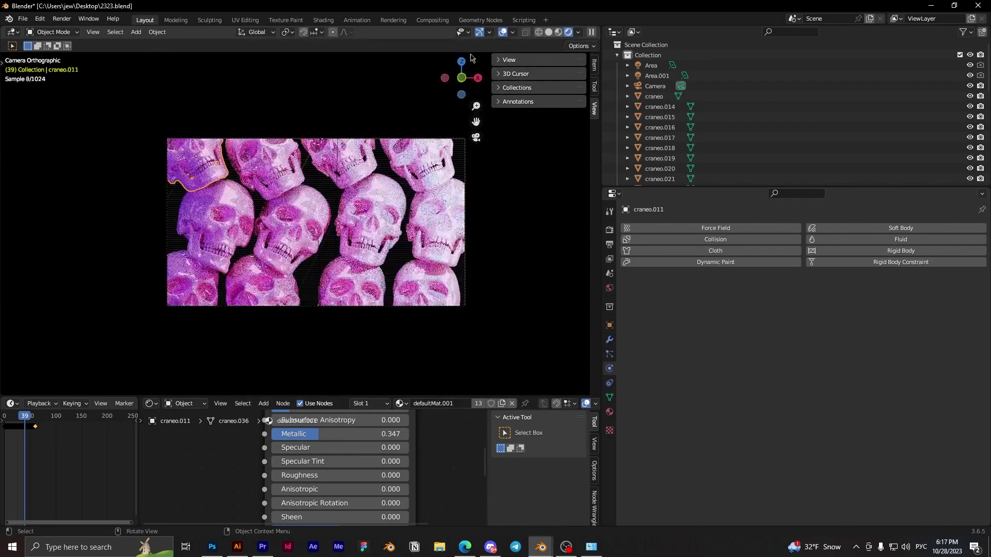
click(502, 34)
scroll(322, 276, up, 2)
shift+middle_drag(322, 276, 321, 287)
scroll(321, 287, down, 1)
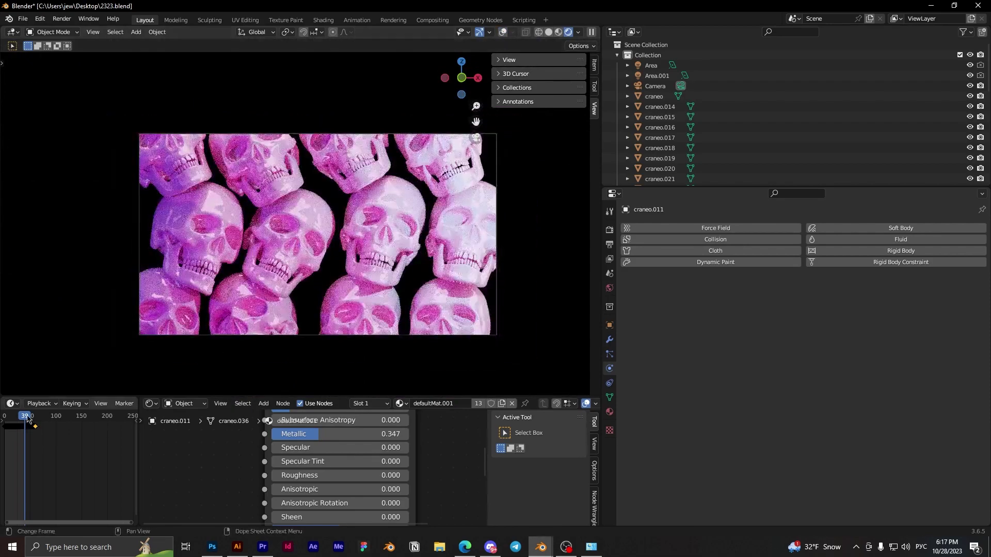
Return to frame 0 and play the separate skulls' simulation in rendered shading outside the camera view.
drag(27, 416, 11, 418)
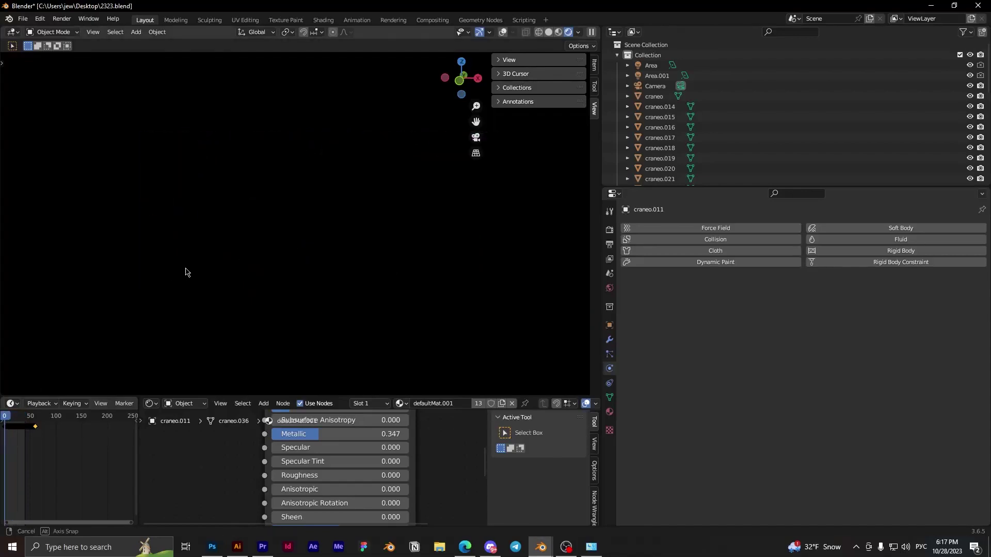
middle_drag(186, 272, 356, 279)
key(space)
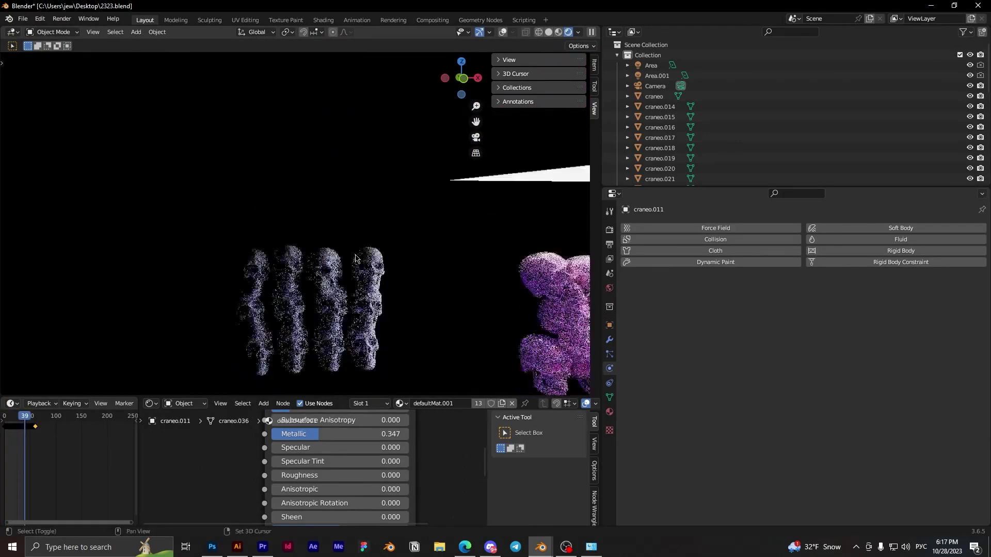
scroll(356, 289, up, 4)
shift+middle_drag(373, 371, 340, 265)
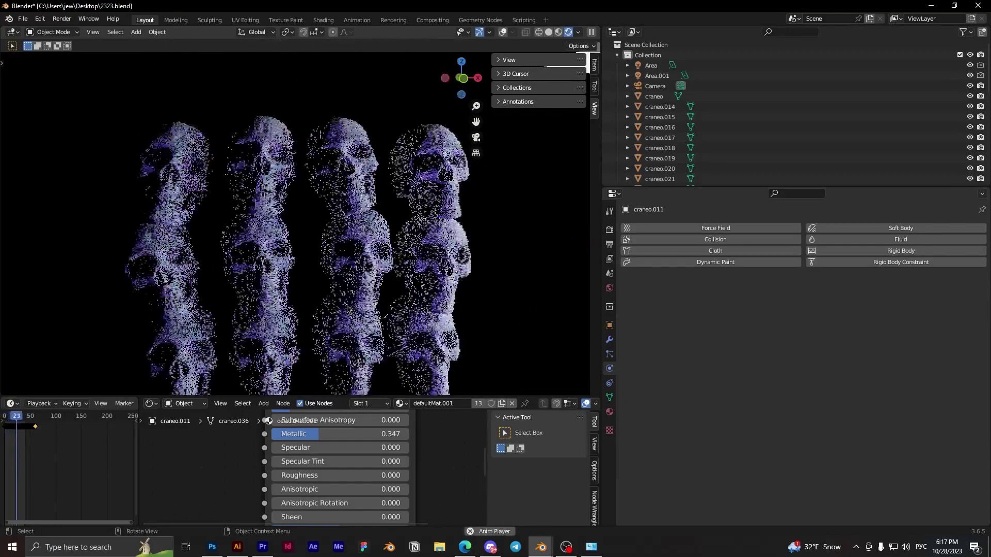